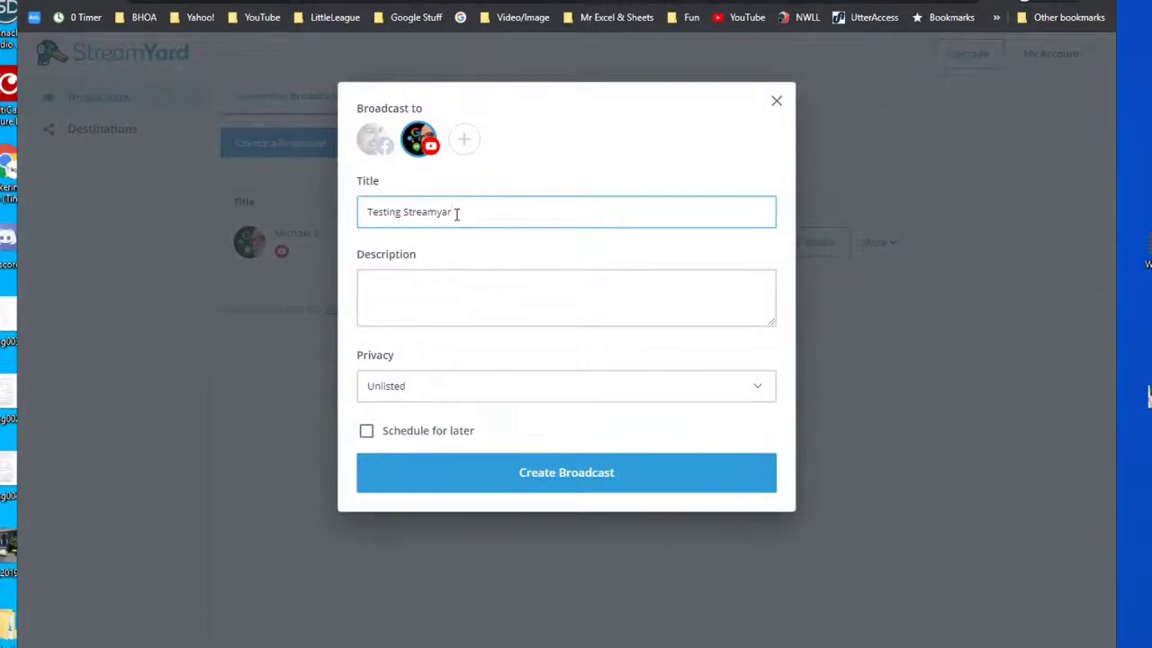
Complete the broadcast title as "Testing Streamyard for first time" and leave the description empty.
{"action": "type", "text": "for"}
{"action": "key", "text": "BackSpace"}
{"action": "type", "text": "r first time"}
{"action": "left_click", "coordinate": [488, 312]}
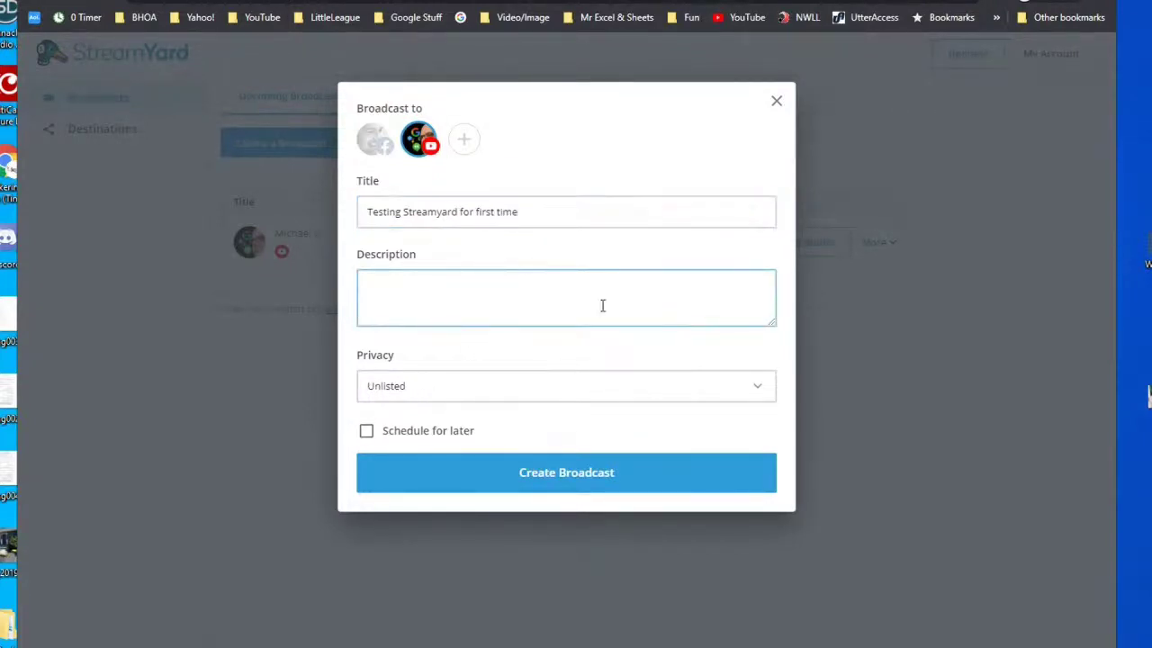
Schedule the broadcast for later with a start time of today at 04:25 PM.
{"action": "left_click", "coordinate": [368, 433]}
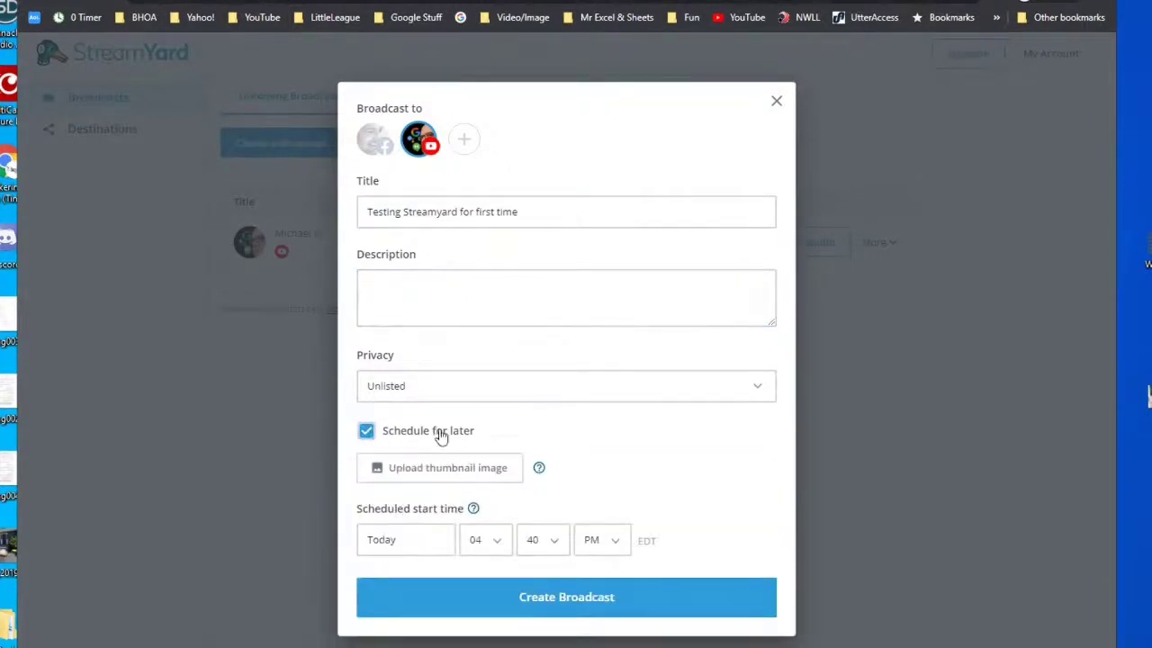
{"action": "left_click", "coordinate": [367, 431]}
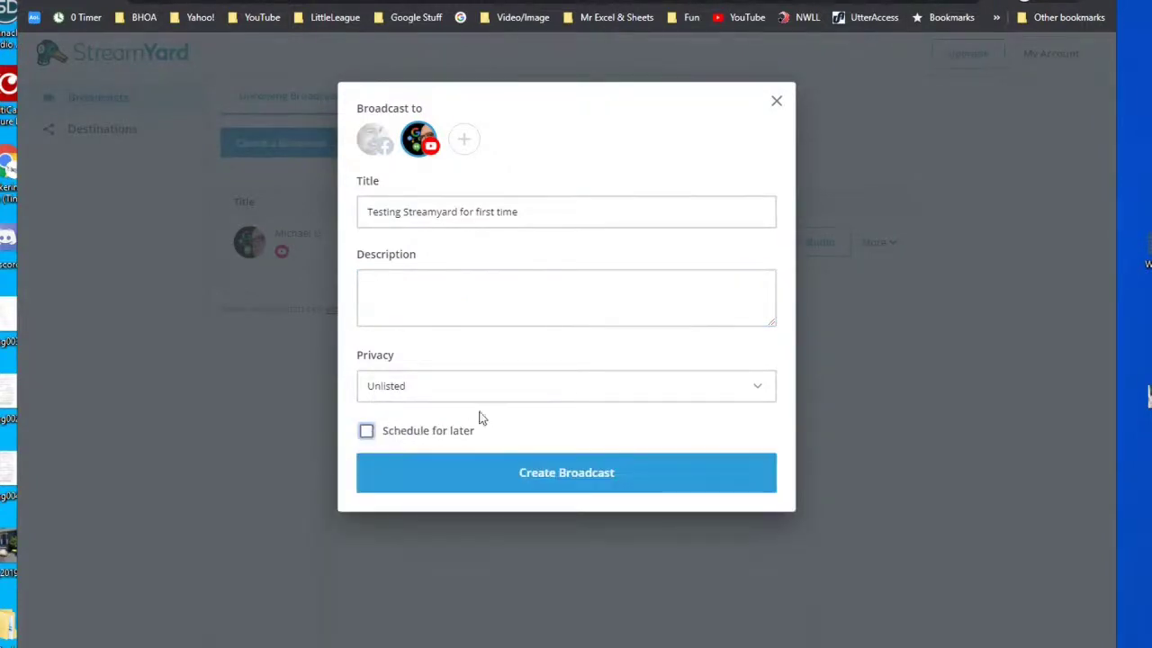
{"action": "left_click", "coordinate": [367, 431]}
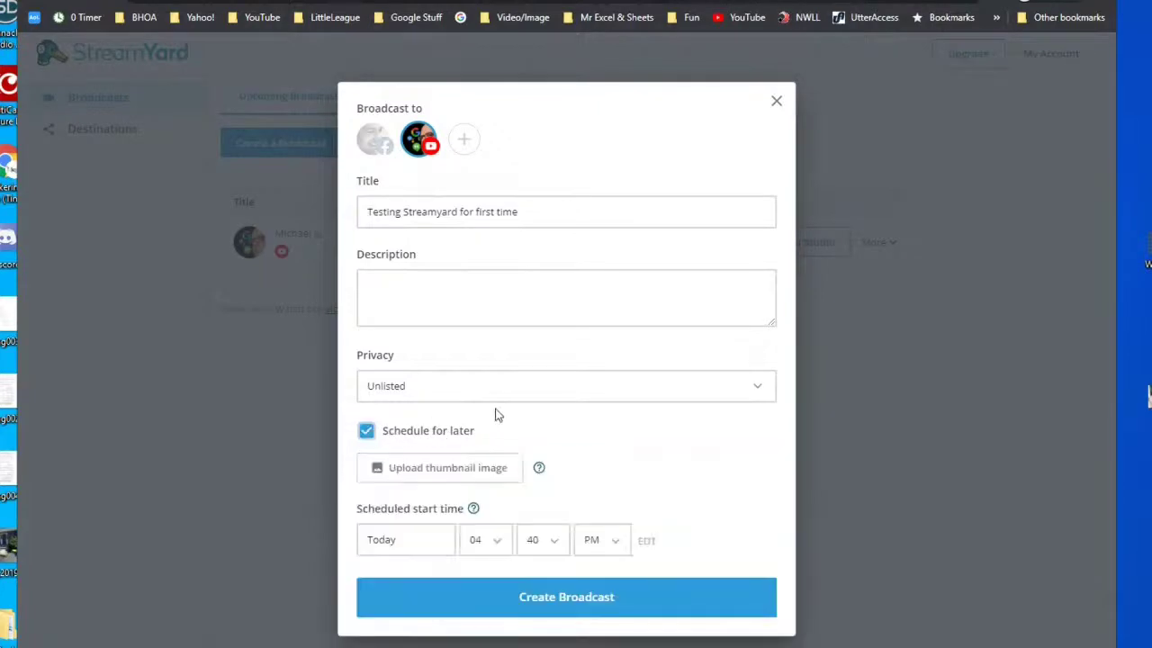
{"action": "left_click", "coordinate": [537, 541]}
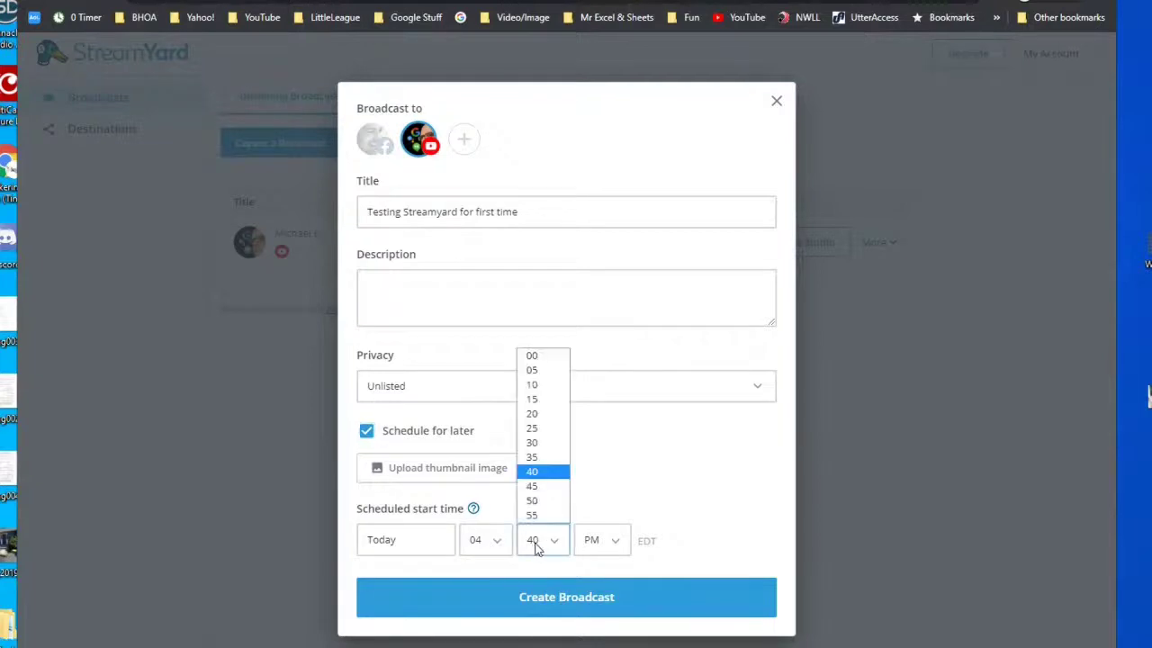
{"action": "left_click", "coordinate": [550, 429]}
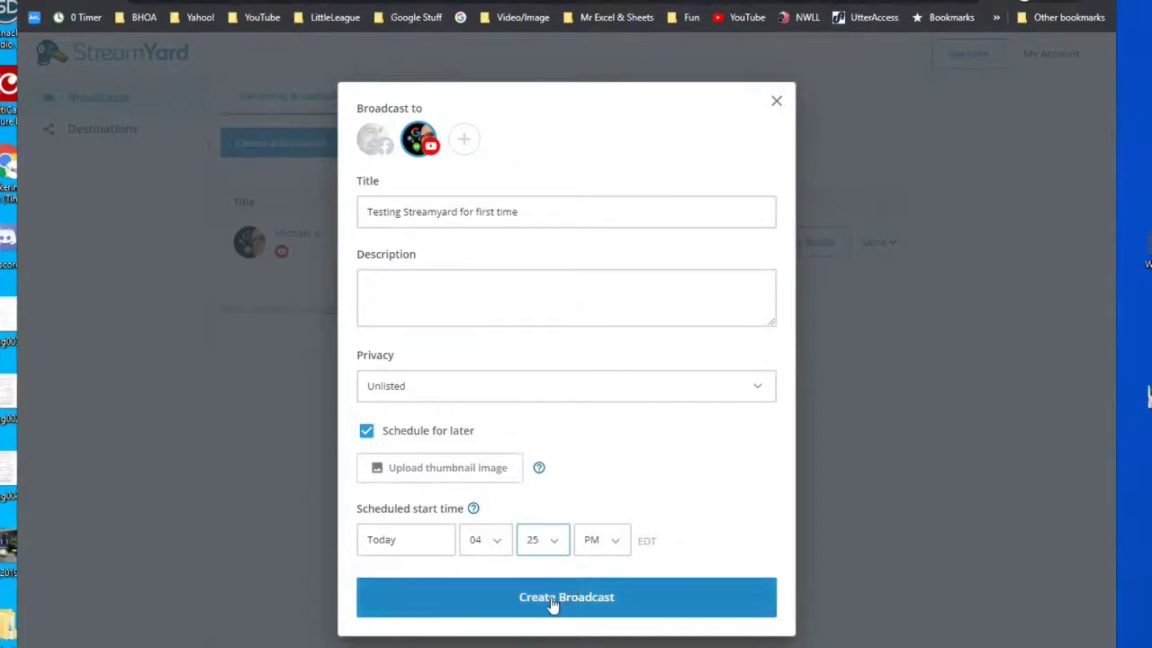
Upload the "Tinkering with Tech" Wednesdays 5 pm Eastern image as the thumbnail and create the scheduled broadcast.
{"action": "left_click", "coordinate": [452, 471]}
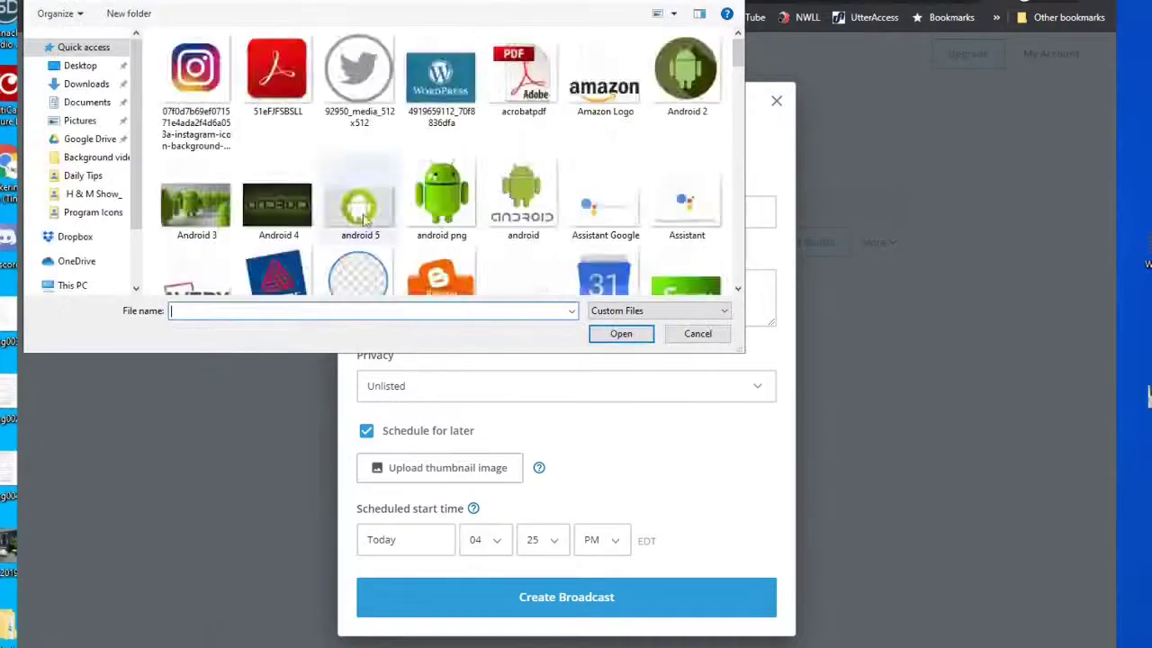
{"action": "scroll", "coordinate": [507, 221], "scroll_direction": "down", "scroll_amount": 8}
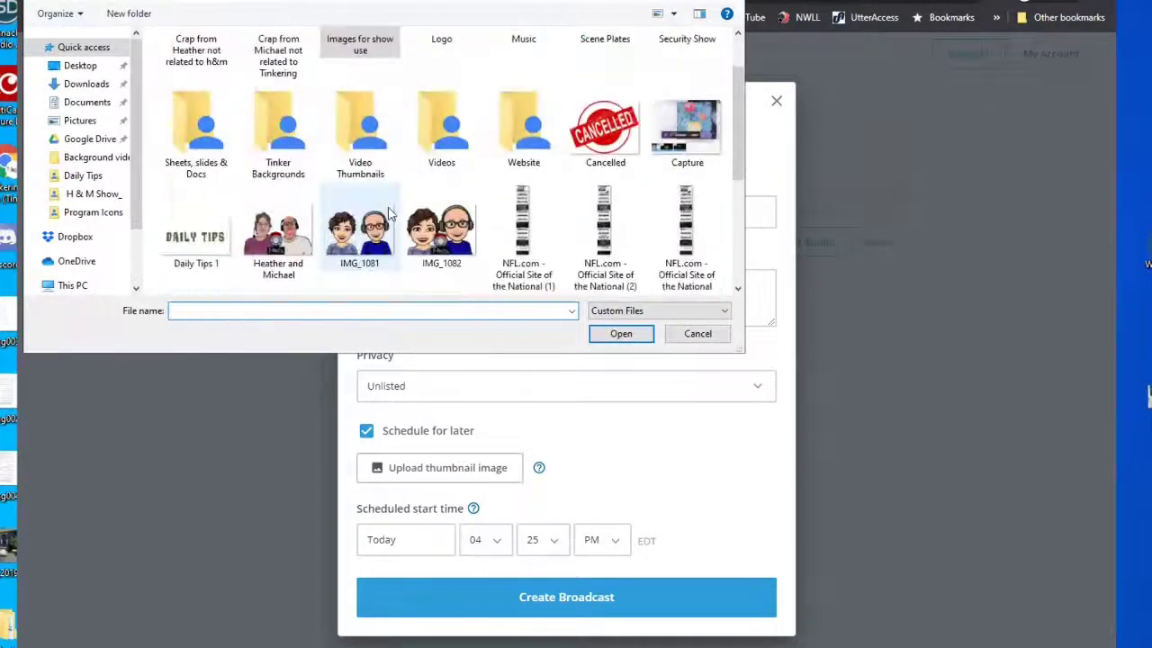
{"action": "left_click", "coordinate": [686, 158]}
{"action": "left_click", "coordinate": [621, 332]}
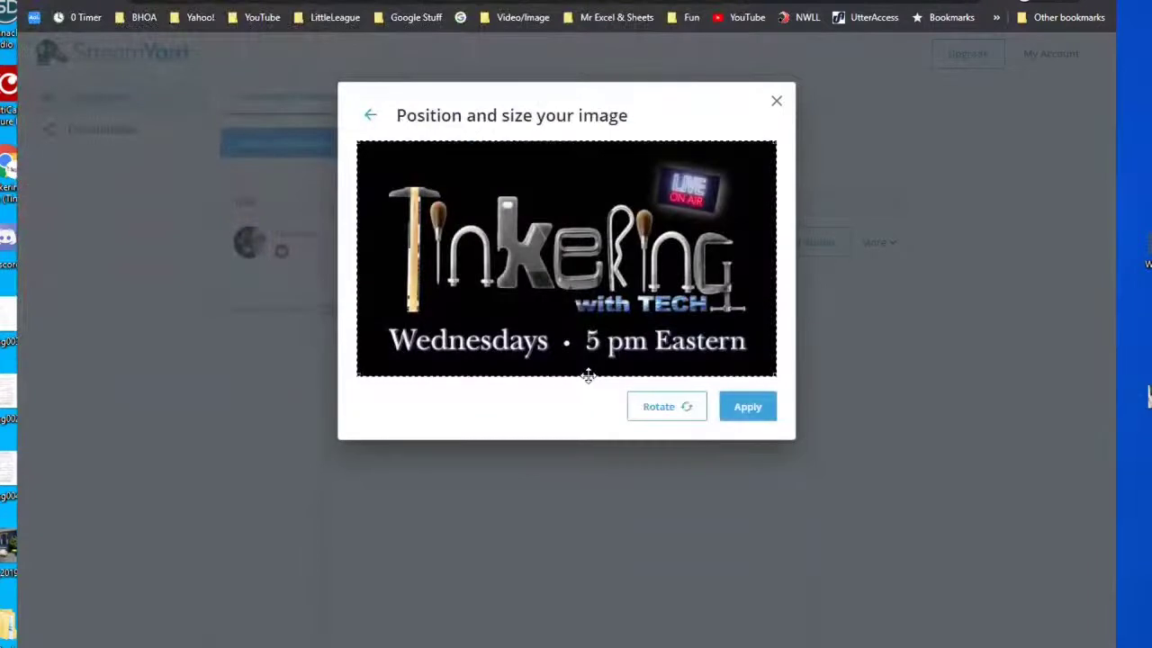
{"action": "left_click", "coordinate": [747, 410]}
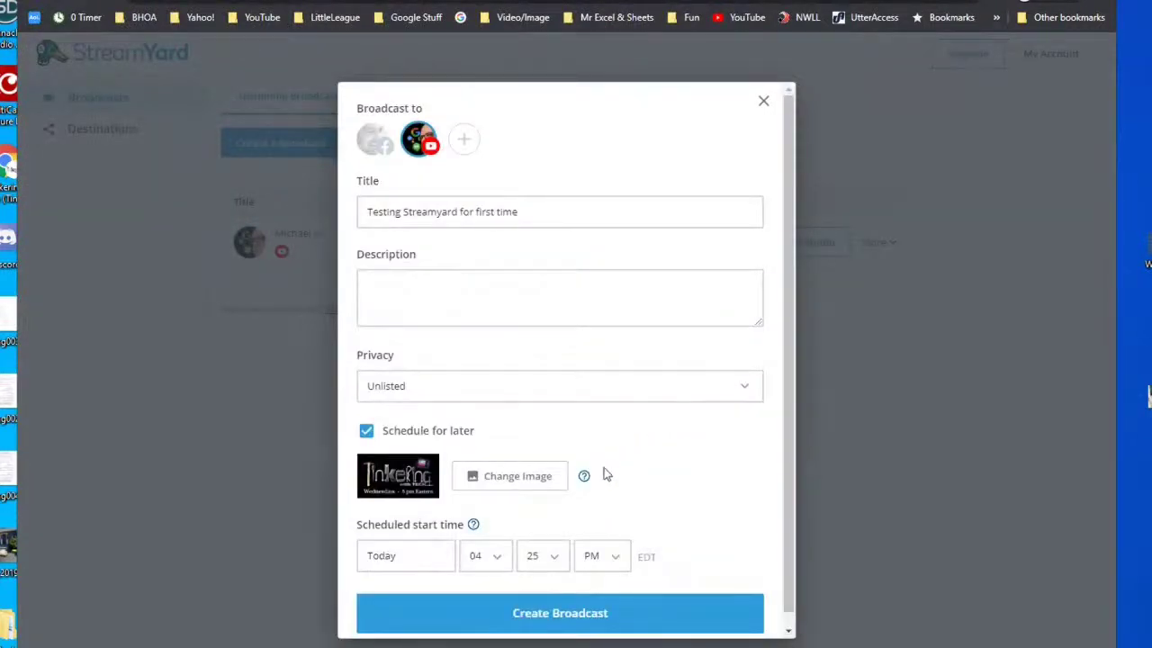
{"action": "scroll", "coordinate": [619, 463], "scroll_direction": "down", "scroll_amount": 1}
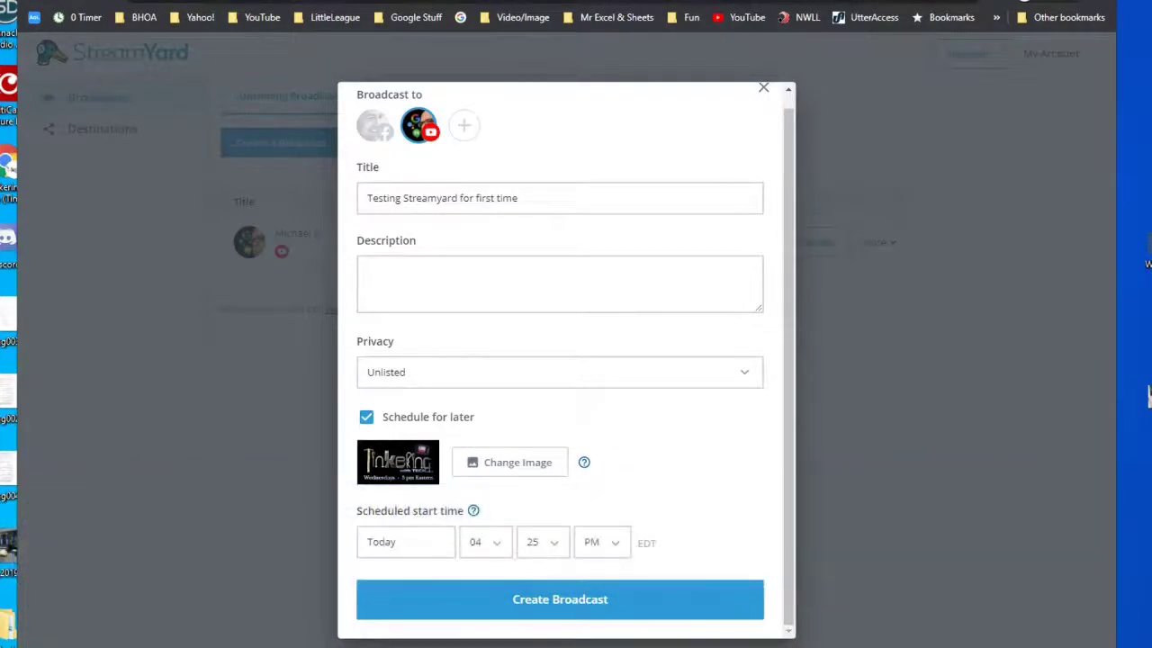
{"action": "left_click", "coordinate": [547, 609]}
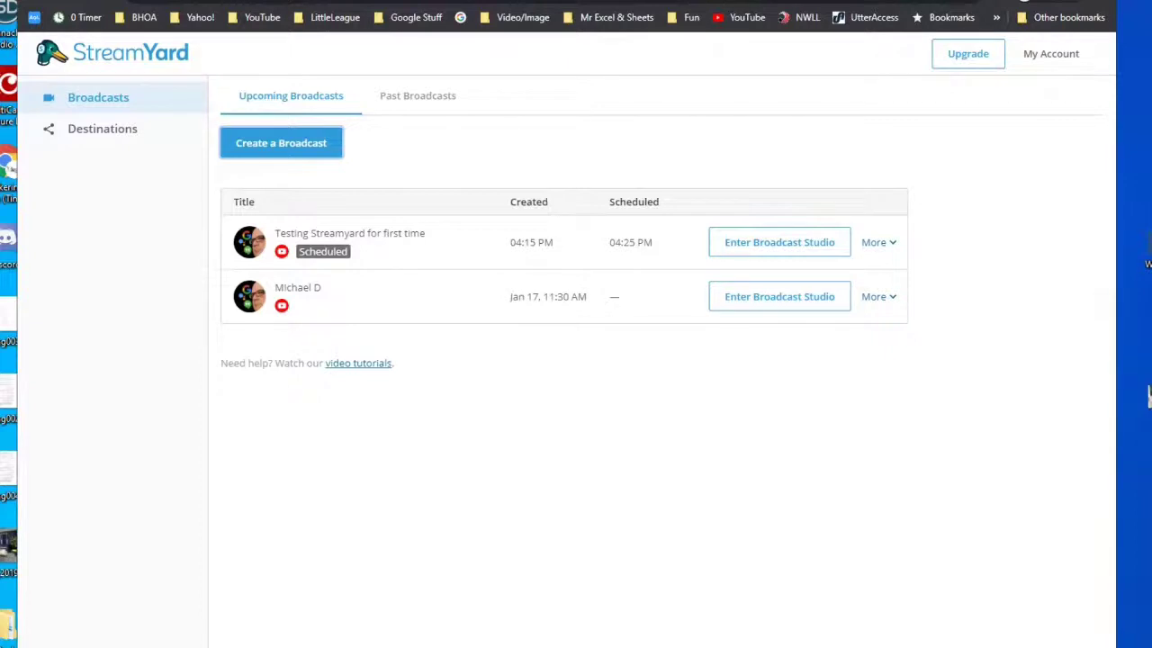
Check the connected streaming destinations and return to the list of upcoming broadcasts.
{"action": "key", "text": "ctrl+shift+n"}
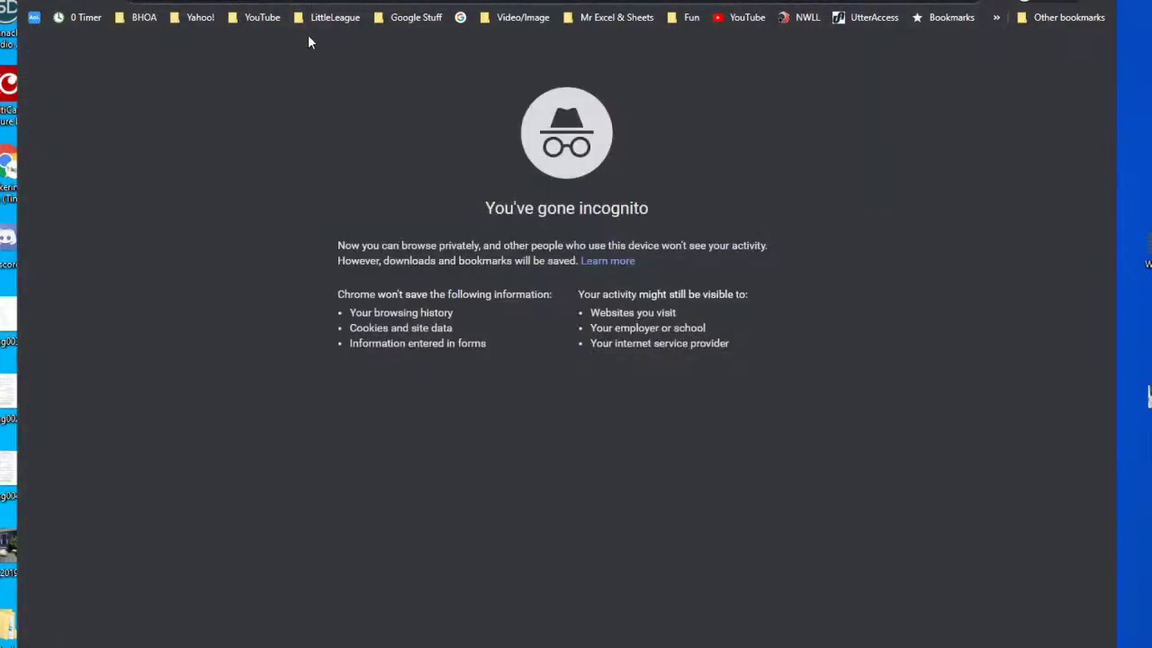
{"action": "key", "text": "ctrl+w"}
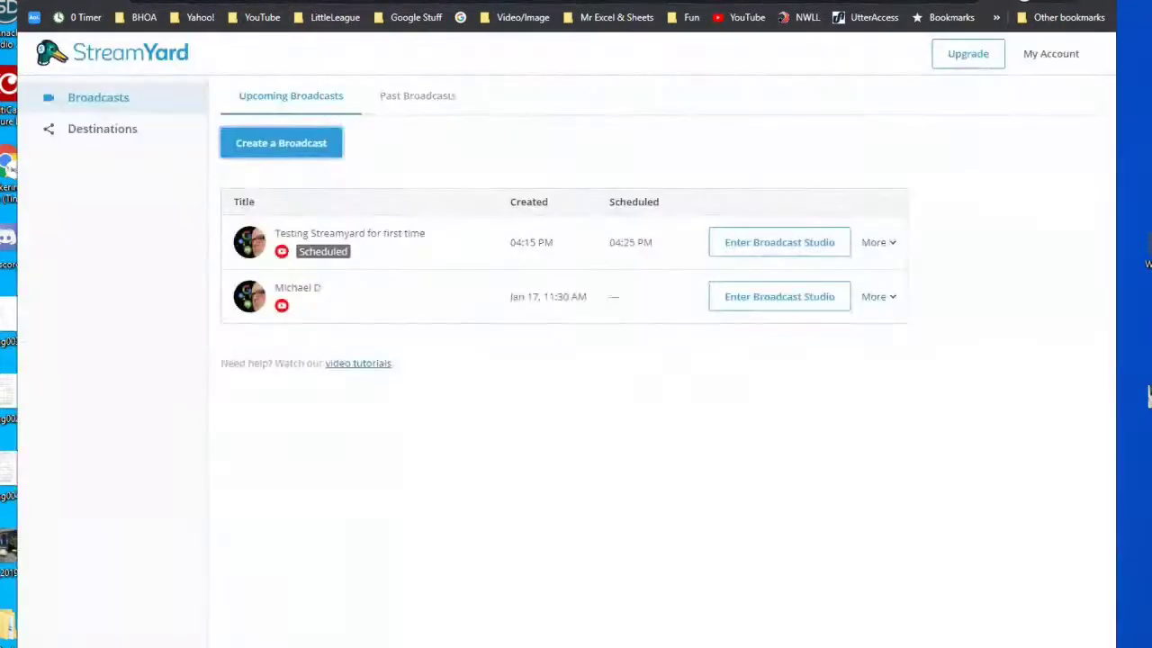
{"action": "left_click", "coordinate": [101, 129]}
{"action": "left_click", "coordinate": [103, 108]}
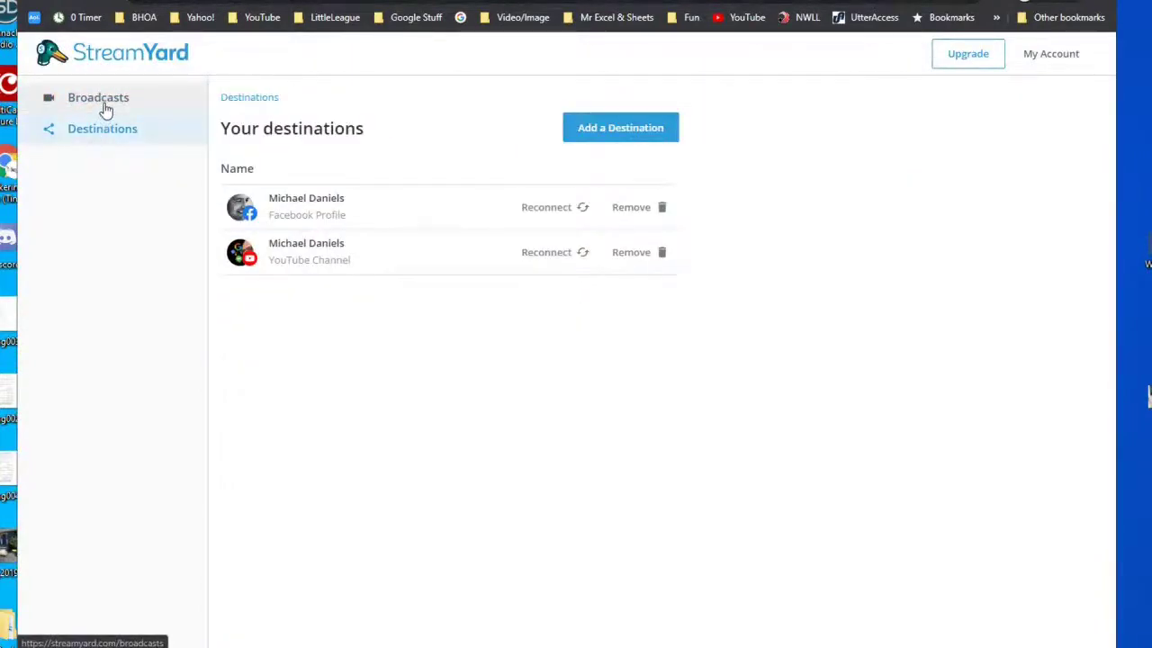
{"action": "left_click", "coordinate": [94, 132]}
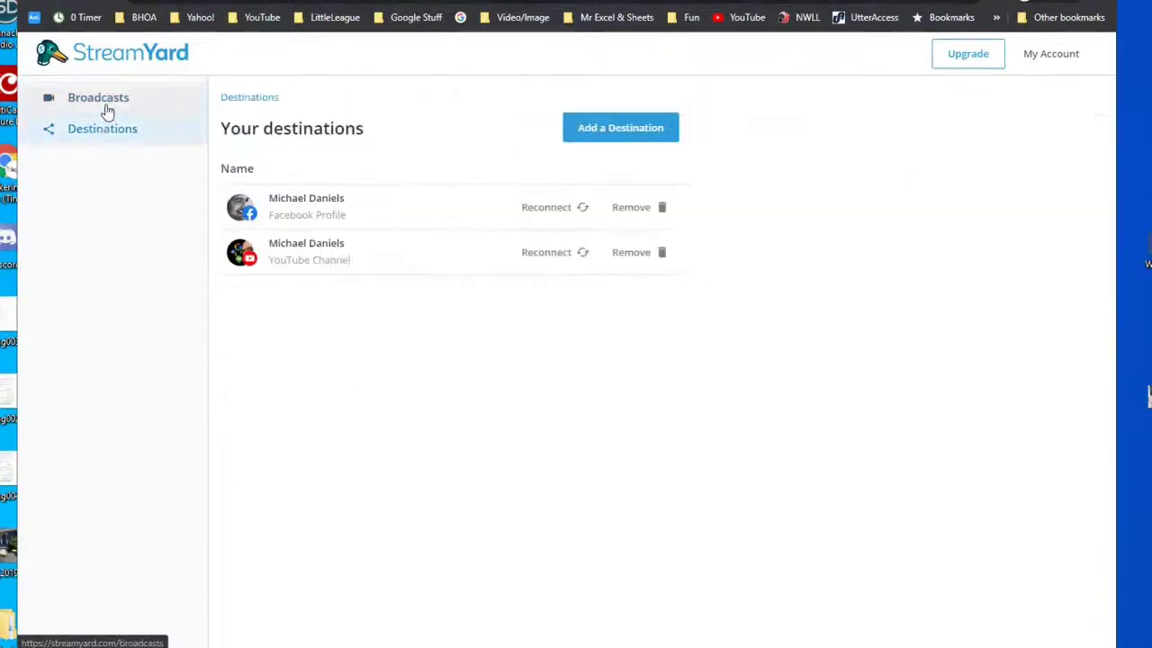
{"action": "left_click", "coordinate": [105, 110]}
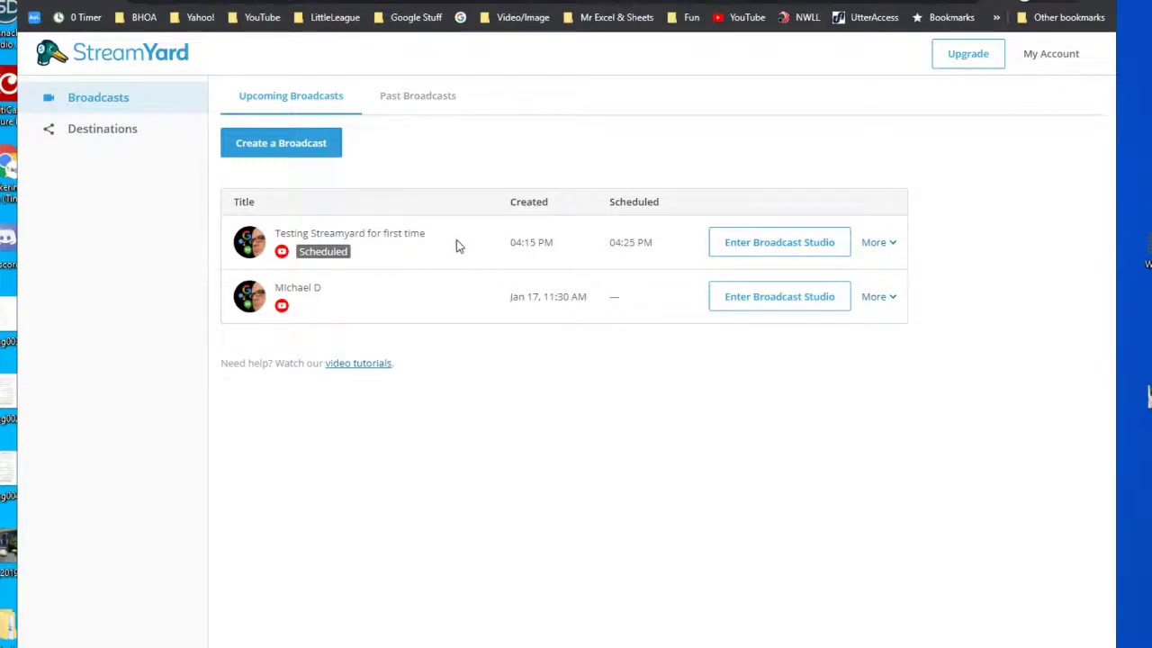
Mark the test broadcast's created and scheduled times with temporary red arrows and boxes, clearing the markings.
{"action": "left_click_drag", "start_coordinate": [582, 170], "coordinate": [533, 237]}
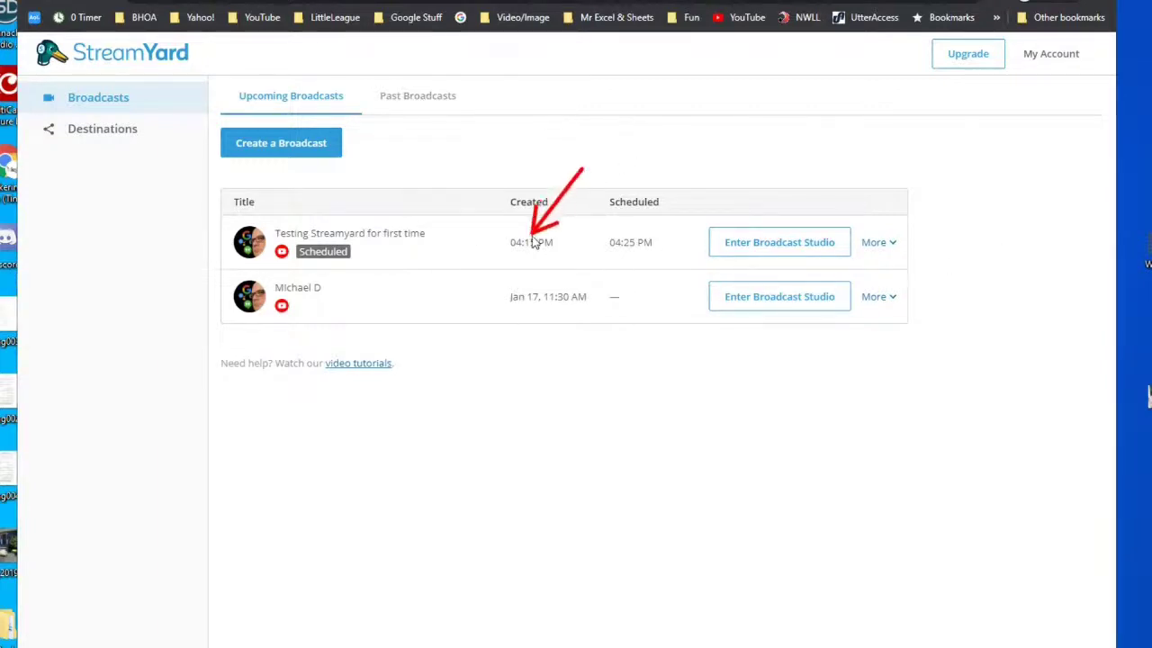
{"action": "left_click_drag", "start_coordinate": [706, 144], "coordinate": [655, 238]}
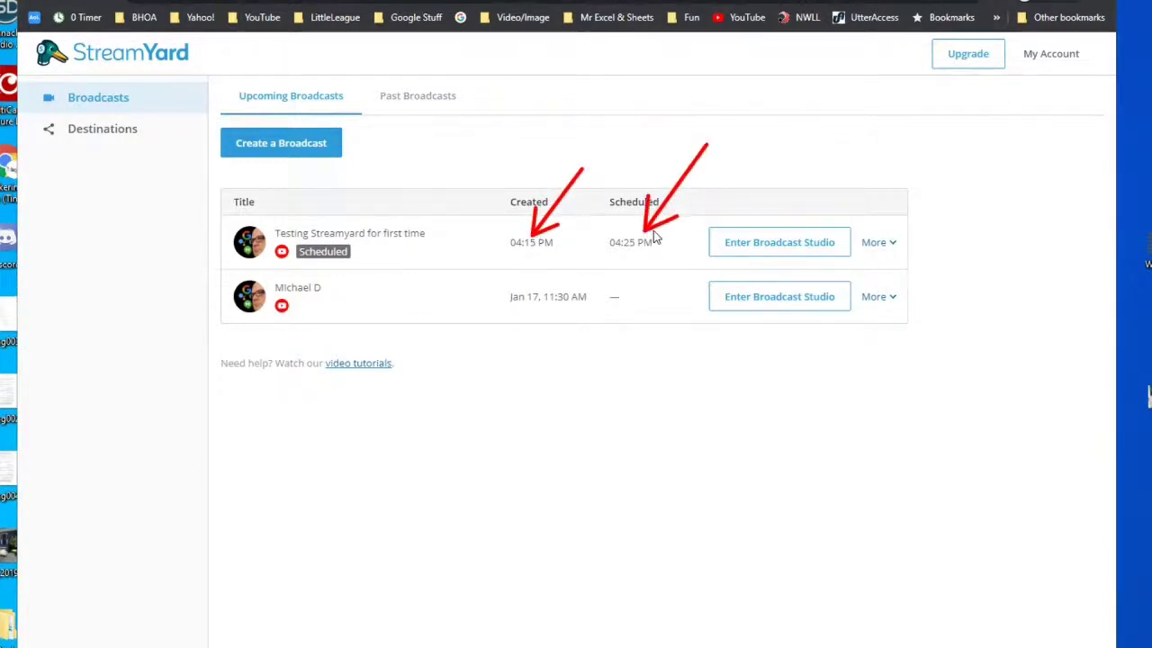
{"action": "key", "text": "Escape"}
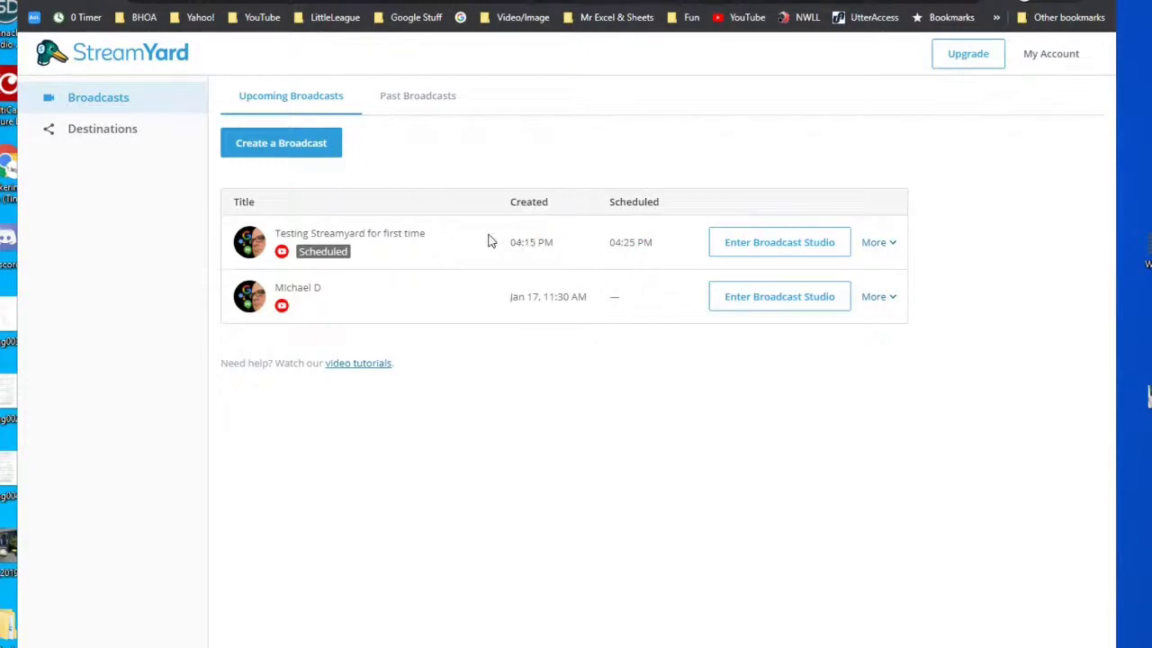
{"action": "mouse_move", "coordinate": [487, 218]}
{"action": "left_mouse_down"}
{"action": "mouse_move", "coordinate": [627, 260]}
{"action": "mouse_move", "coordinate": [685, 262]}
{"action": "left_mouse_up"}
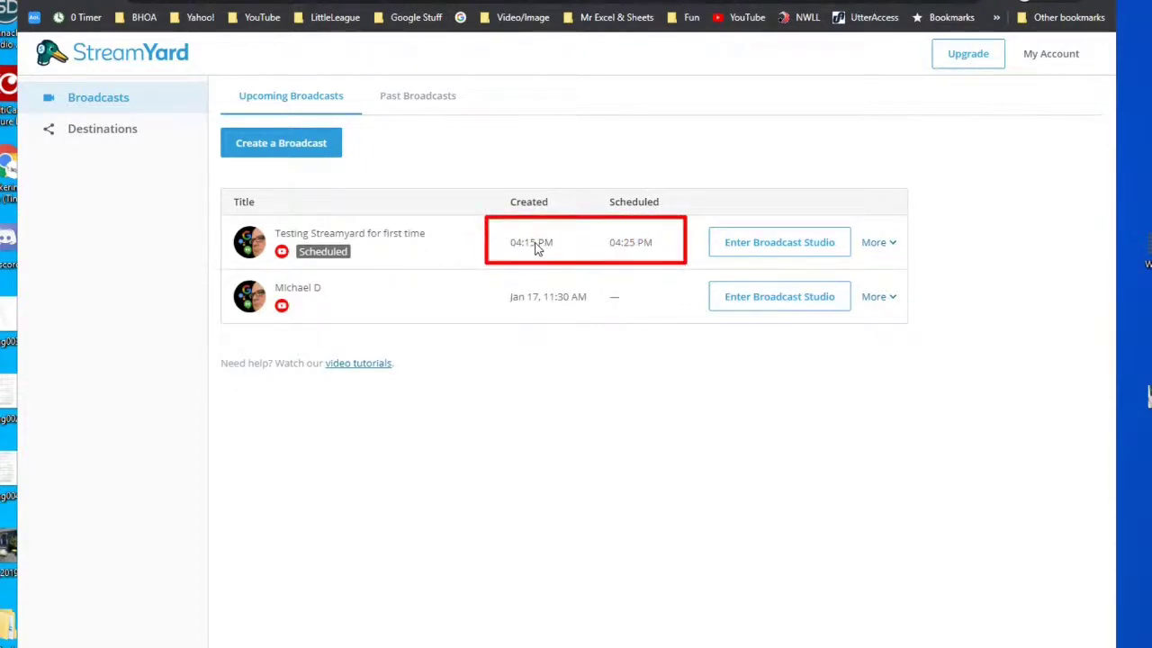
{"action": "key", "text": "ctrl+z"}
{"action": "mouse_move", "coordinate": [504, 219]}
{"action": "left_mouse_down"}
{"action": "mouse_move", "coordinate": [510, 241]}
{"action": "mouse_move", "coordinate": [573, 263]}
{"action": "left_mouse_up"}
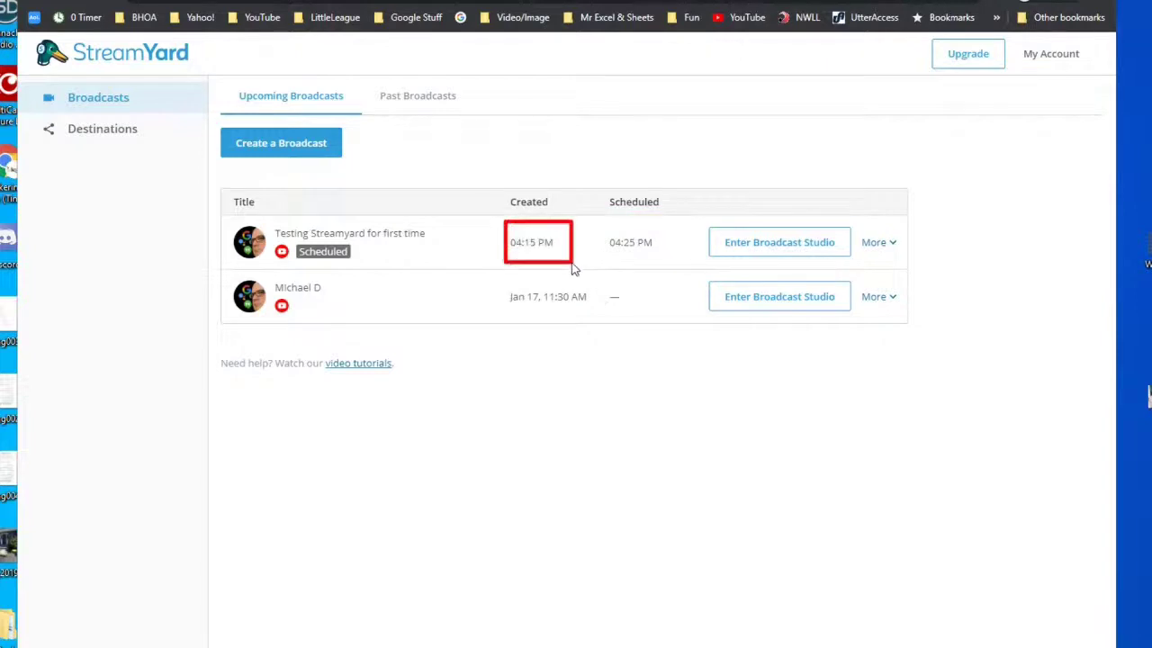
{"action": "key", "text": "ctrl+z"}
{"action": "left_click_drag", "start_coordinate": [589, 212], "coordinate": [668, 270]}
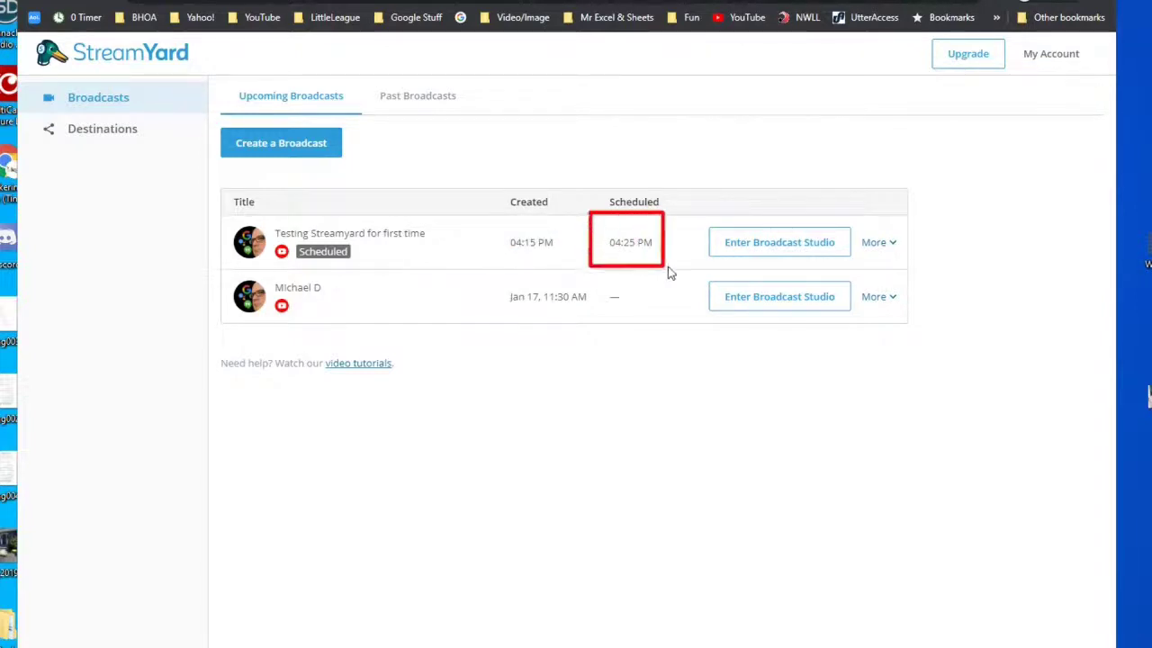
{"action": "key", "text": "ctrl+z"}
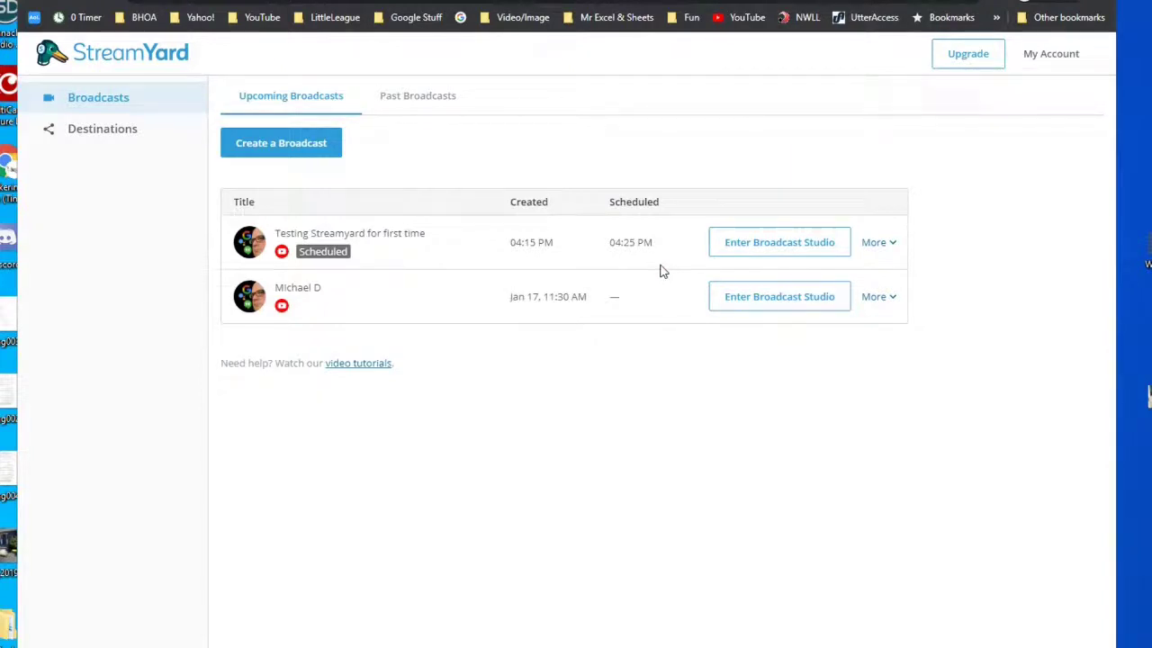
Open the YouTube page of the "Testing Streamyard for first time" broadcast.
{"action": "left_click", "coordinate": [891, 245]}
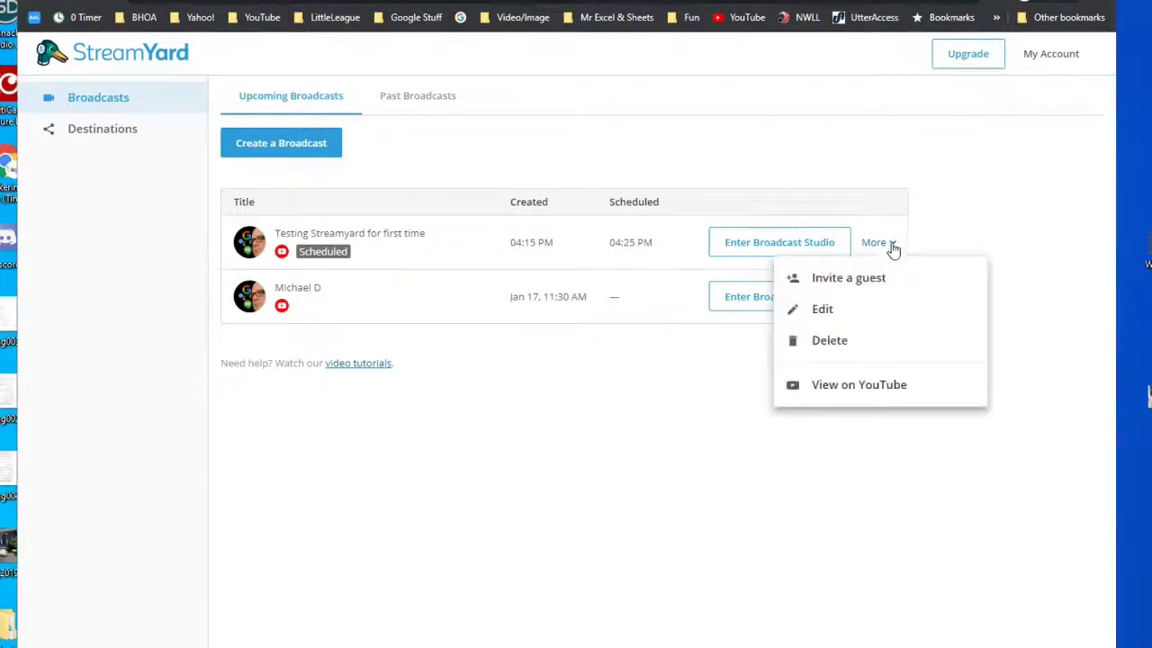
{"action": "left_click", "coordinate": [859, 385]}
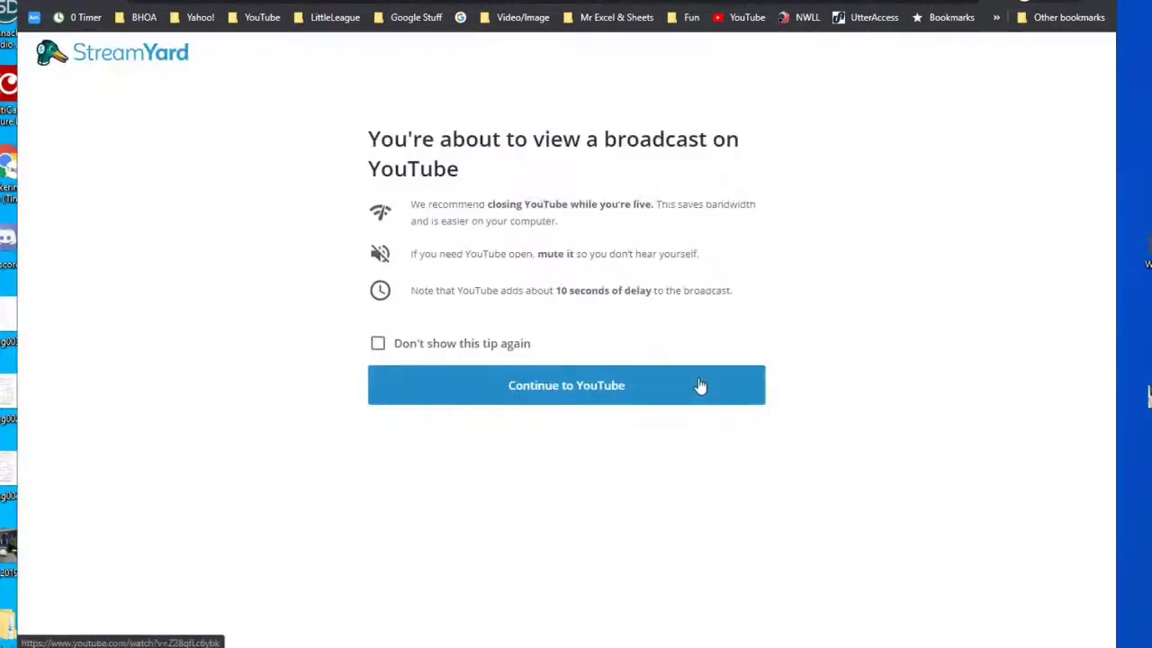
{"action": "left_click", "coordinate": [583, 386]}
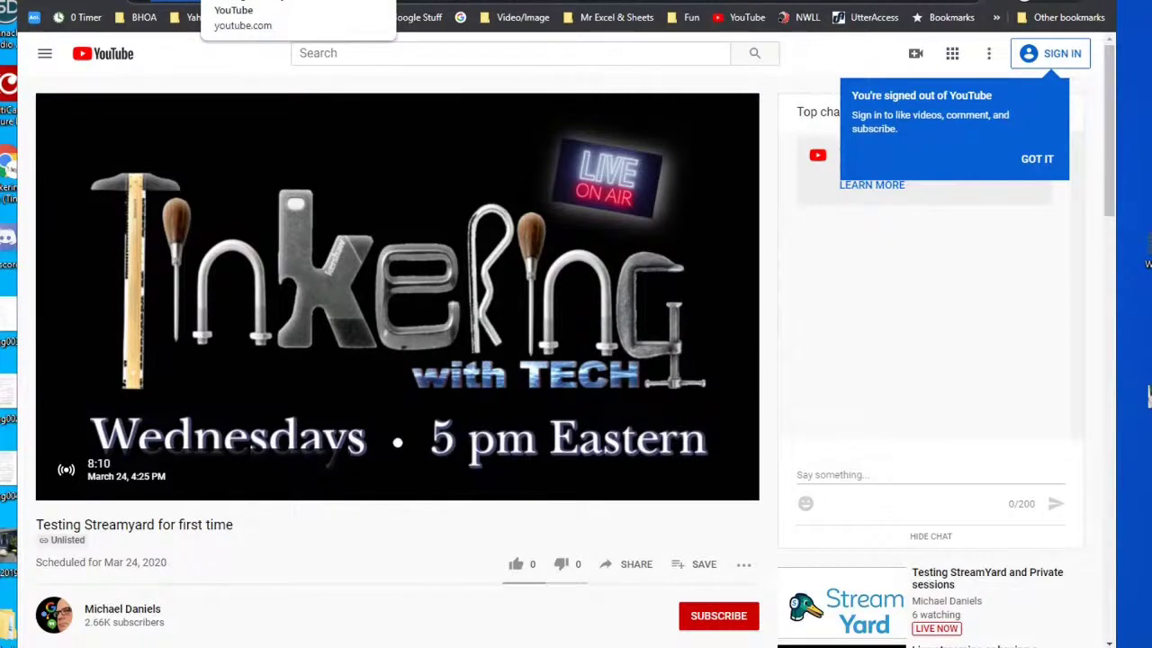
Return to the StreamYard broadcasts list and reposition the browser window on the desktop.
{"action": "key", "text": "ctrl+Tab"}
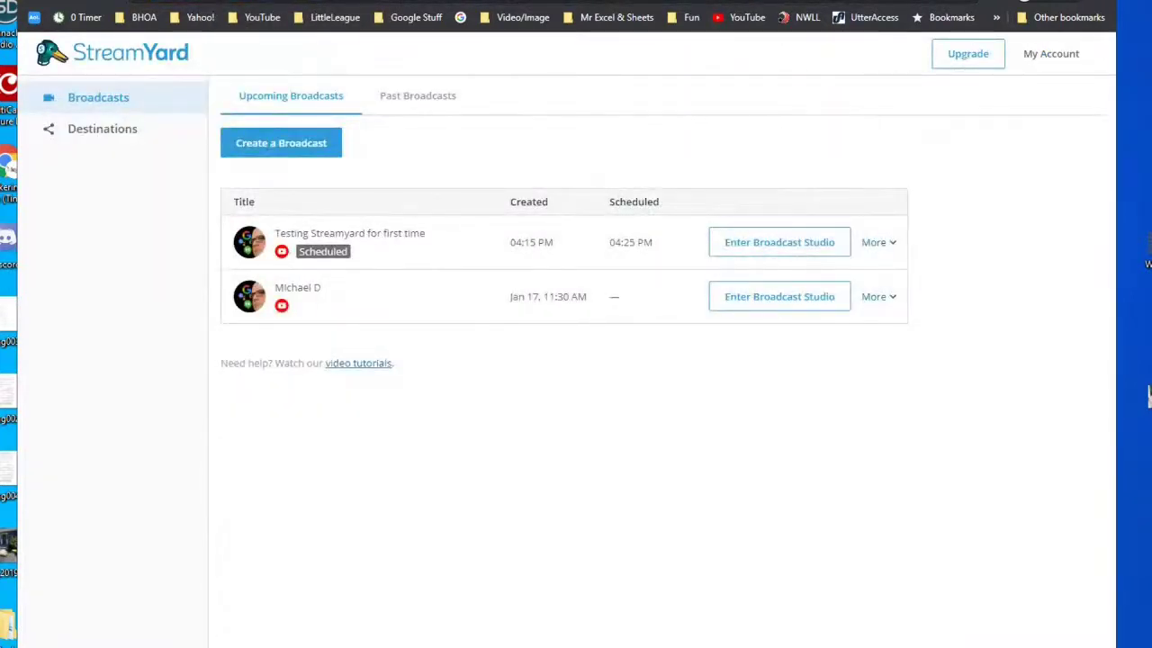
{"action": "left_click_drag", "start_coordinate": [385, 0], "coordinate": [765, 136]}
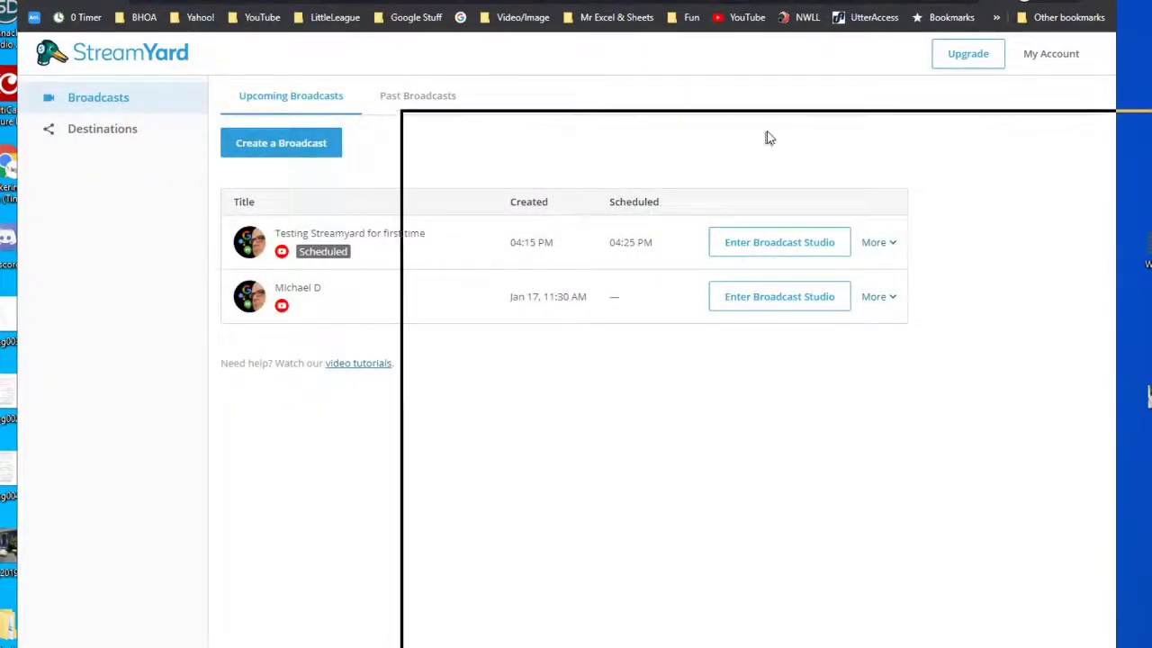
{"action": "left_click_drag", "start_coordinate": [348, 3], "coordinate": [348, 0]}
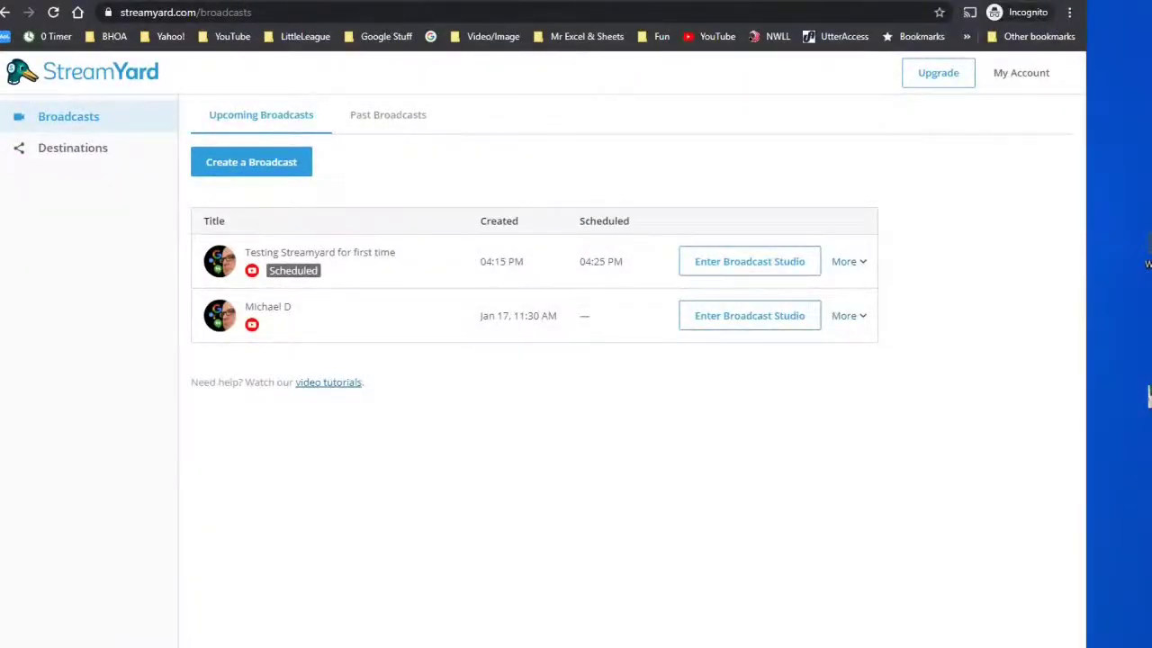
{"action": "key", "text": "alt+Tab"}
{"action": "scroll", "coordinate": [391, 232], "scroll_direction": "down", "scroll_amount": 2}
{"action": "scroll", "coordinate": [391, 232], "scroll_direction": "down", "scroll_amount": 2}
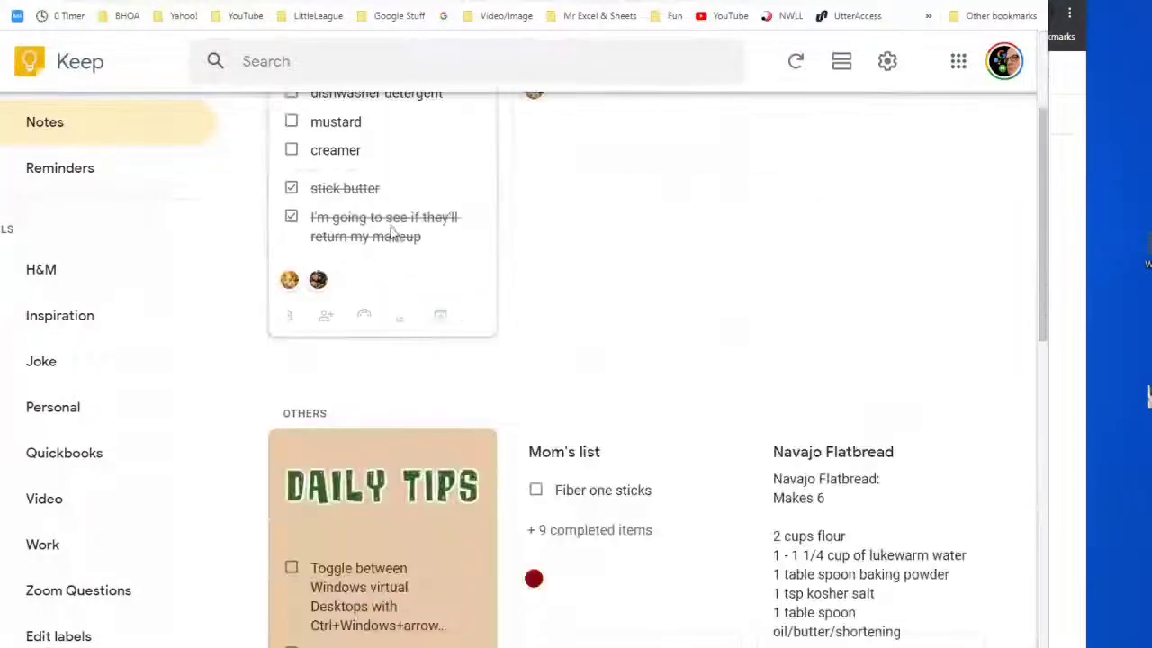
{"action": "scroll", "coordinate": [393, 233], "scroll_direction": "up", "scroll_amount": 4}
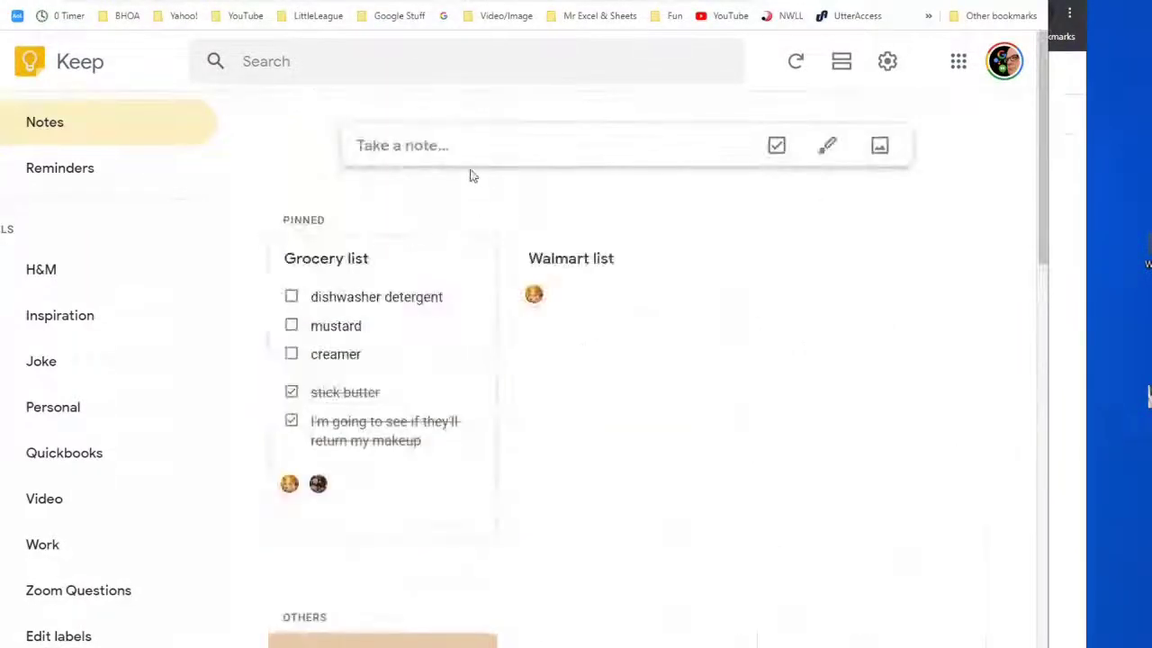
{"action": "left_click", "coordinate": [396, 143]}
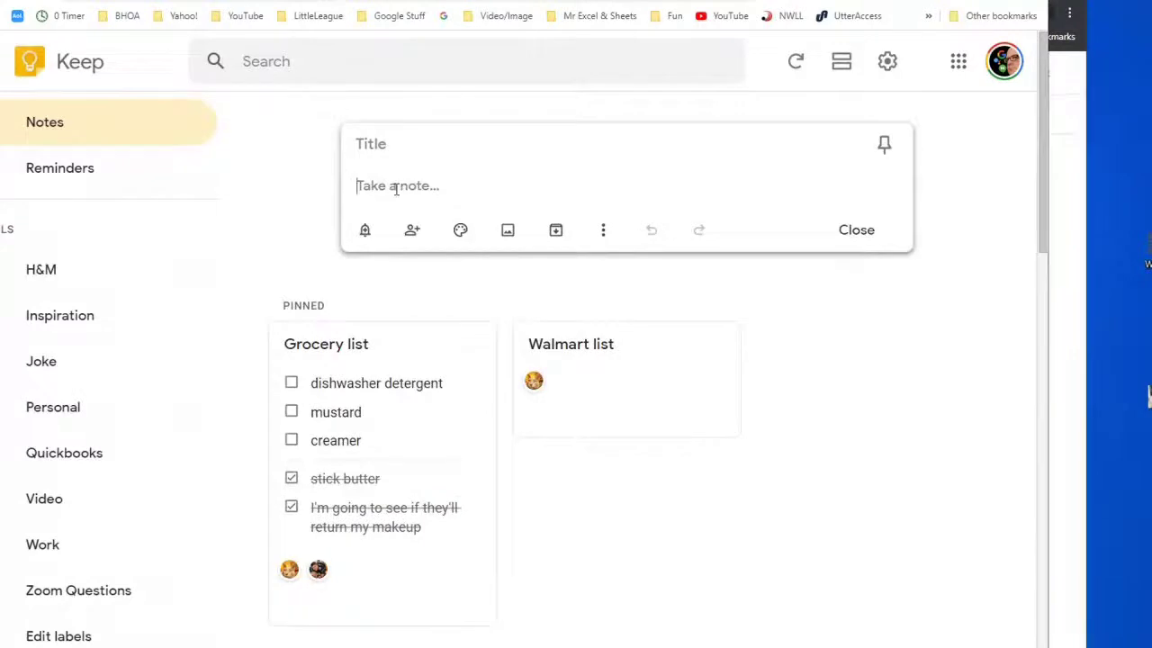
{"action": "type", "text": "https://www.youtube.com/watch?v=Z28qfLc6ybk"}
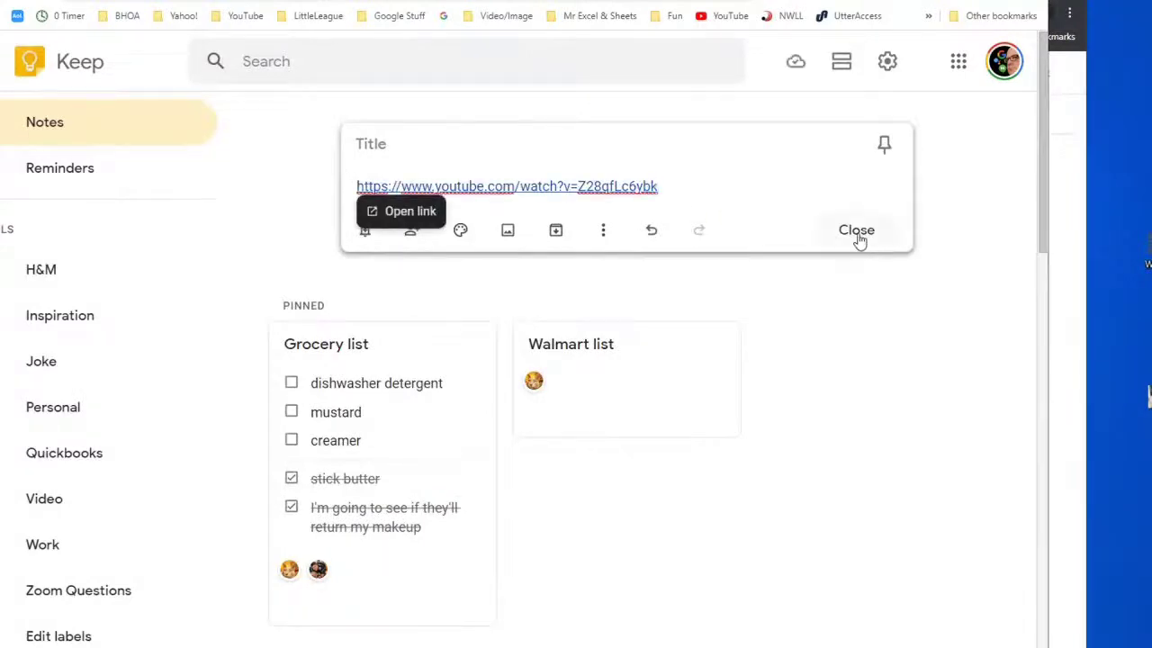
{"action": "left_click", "coordinate": [858, 233]}
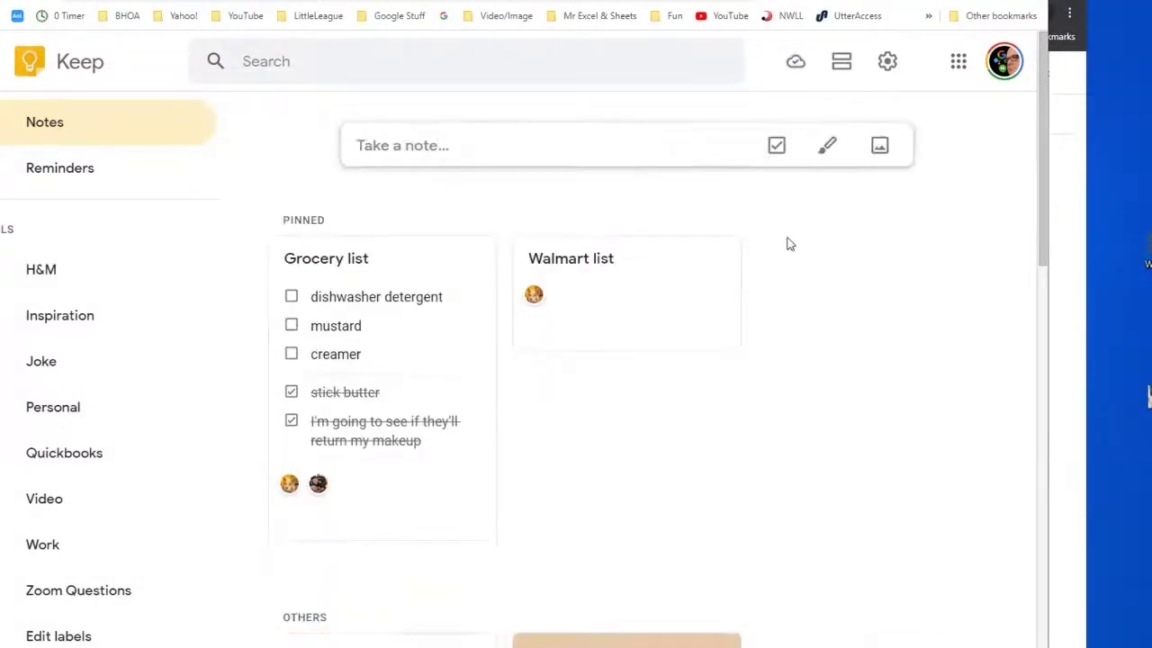
Share the note containing the Testing Streamyard link by adding the suggested contact's Gmail address as a collaborator, and close the note.
{"action": "mouse_move", "coordinate": [673, 258]}
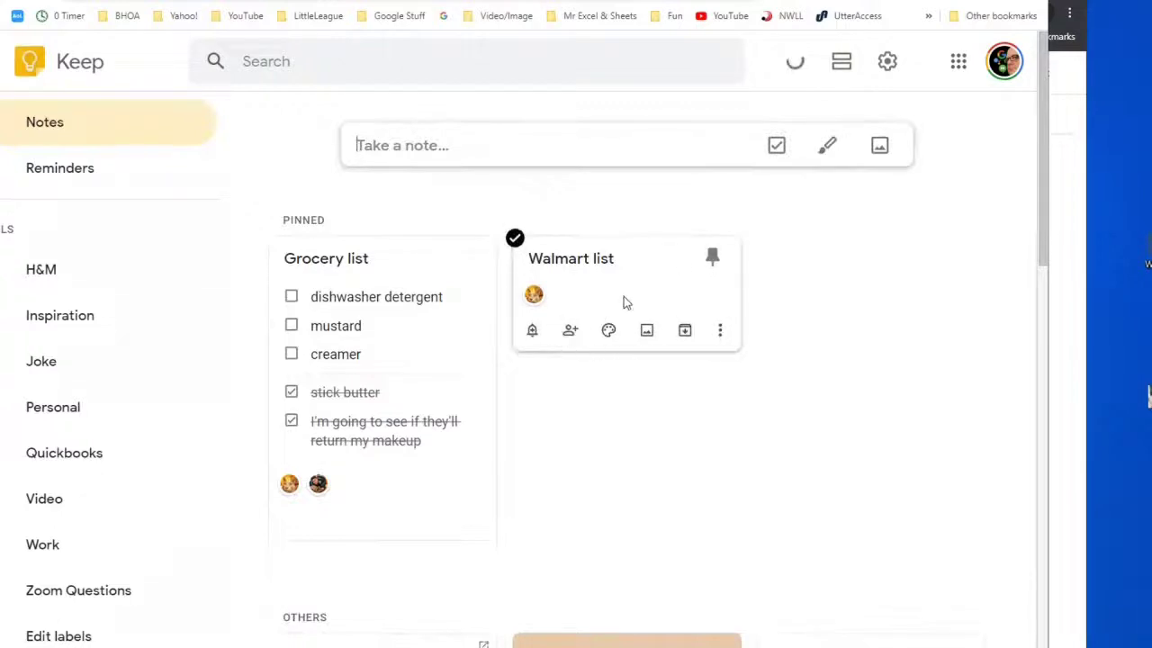
{"action": "scroll", "coordinate": [531, 330], "scroll_direction": "down", "scroll_amount": 5}
{"action": "mouse_move", "coordinate": [474, 292]}
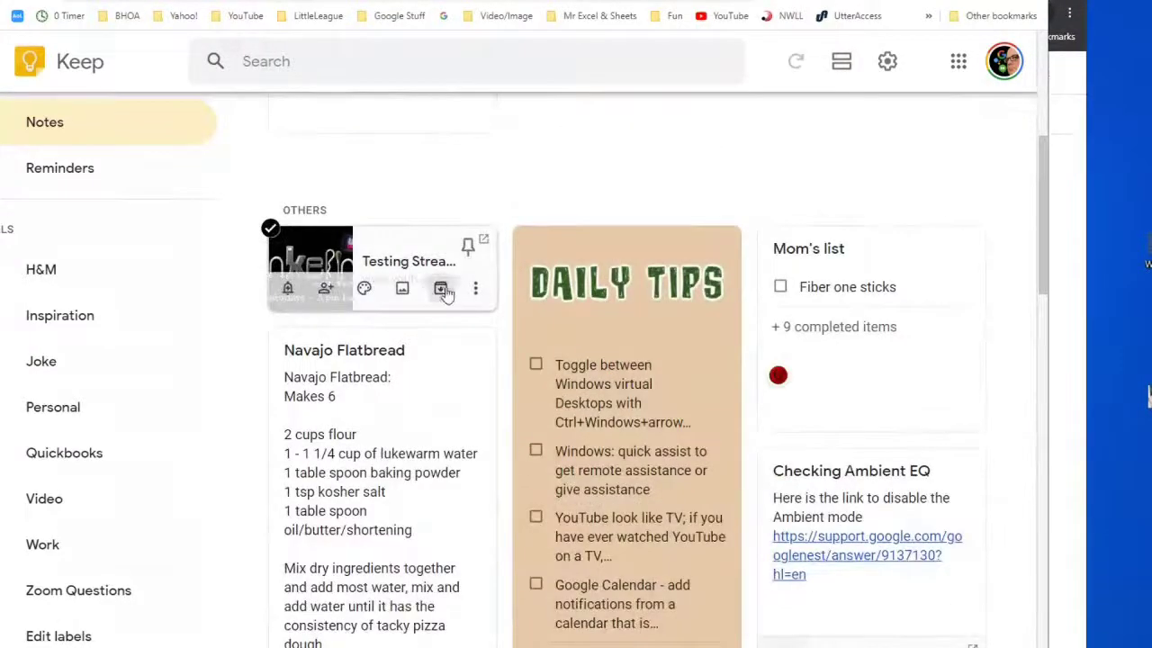
{"action": "left_click", "coordinate": [325, 287]}
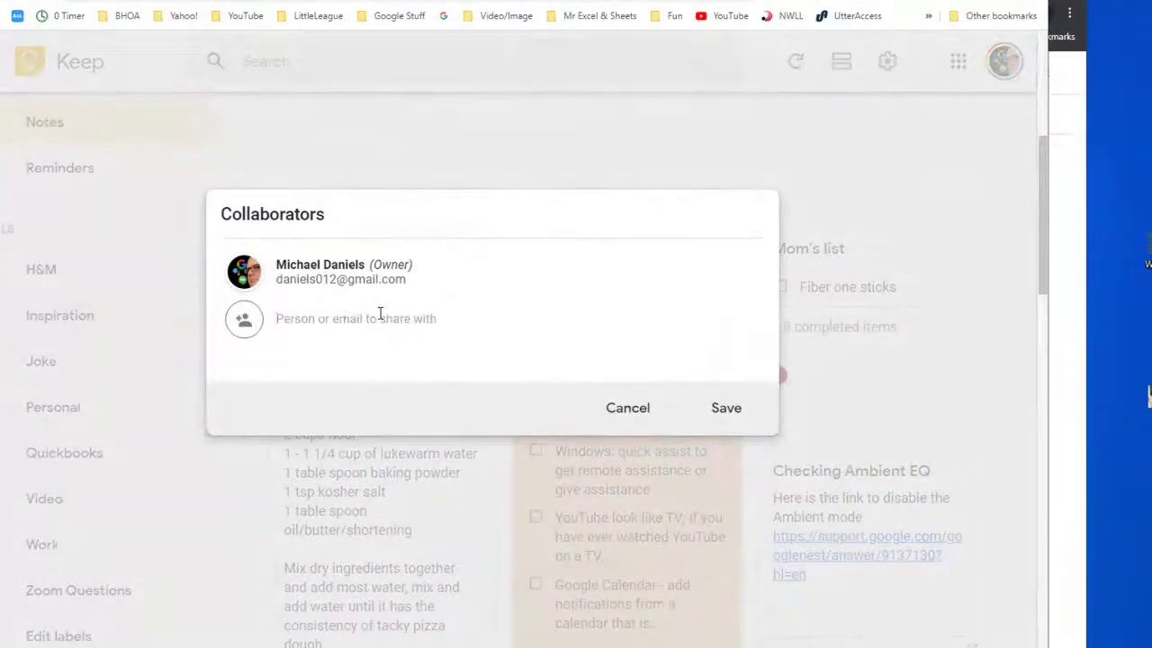
{"action": "type", "text": "heather"}
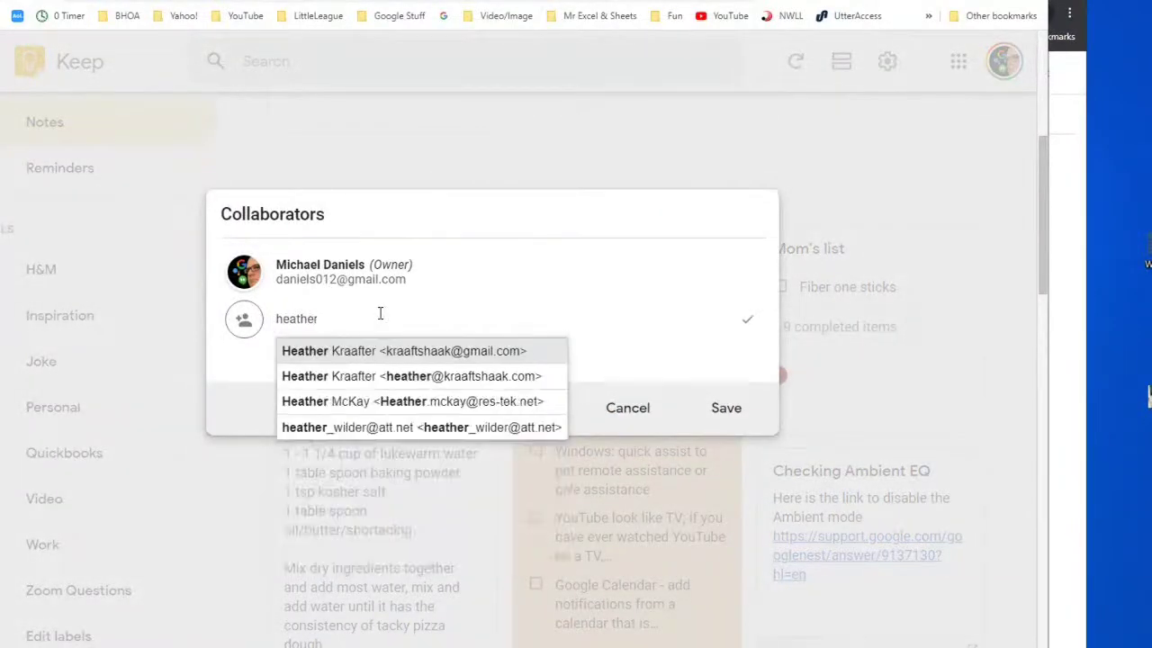
{"action": "left_click", "coordinate": [514, 356]}
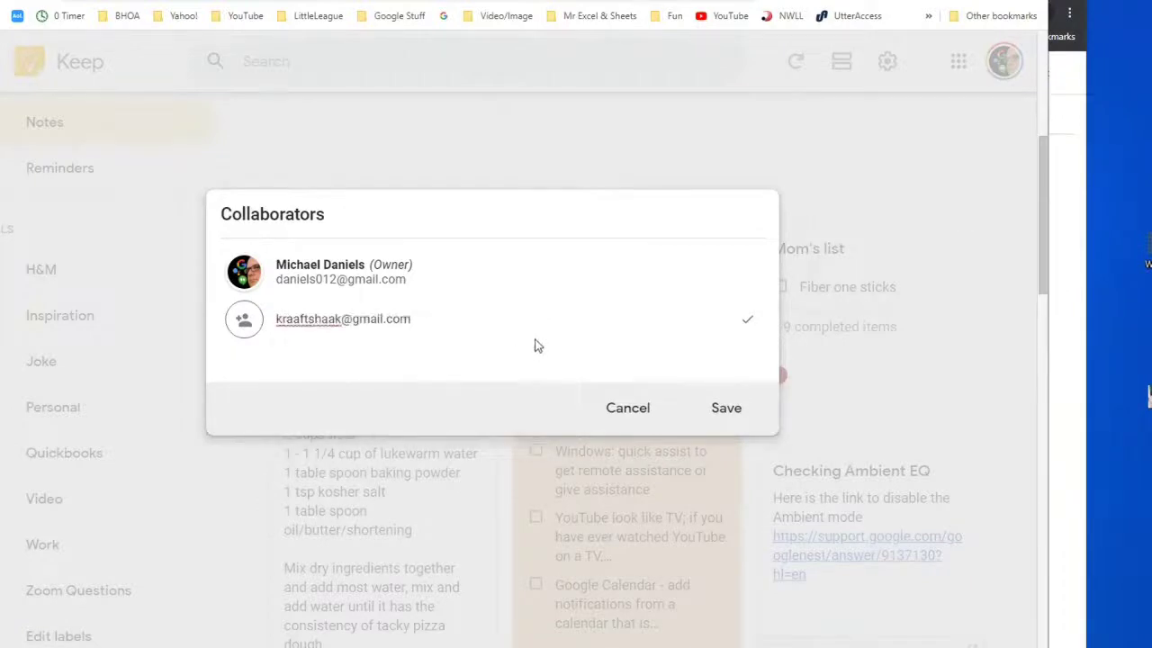
{"action": "left_click", "coordinate": [729, 412]}
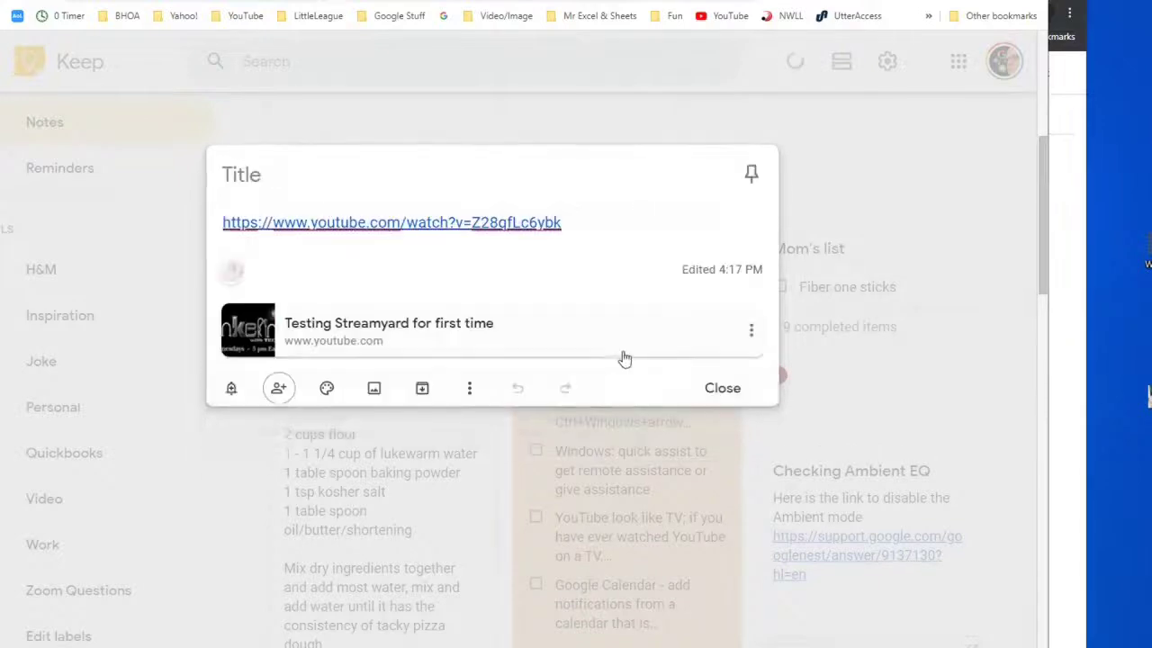
{"action": "left_click", "coordinate": [723, 389]}
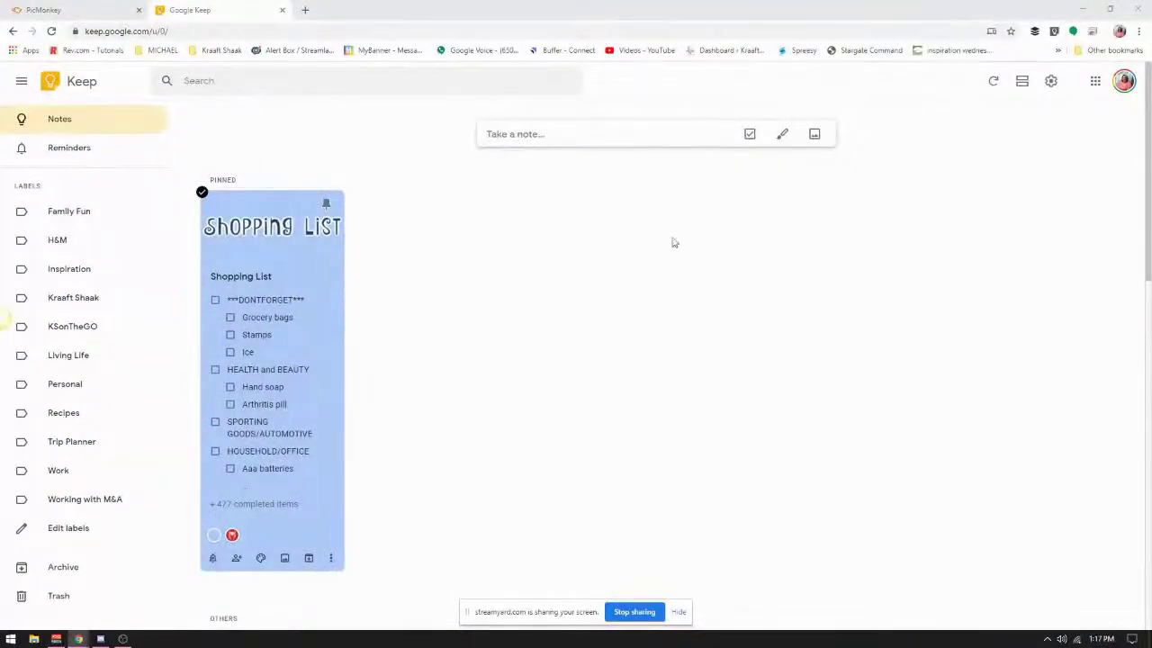
Refresh the collaborator's Google Keep, open the shared note, and follow its YouTube link to the broadcast page.
{"action": "left_click", "coordinate": [51, 31]}
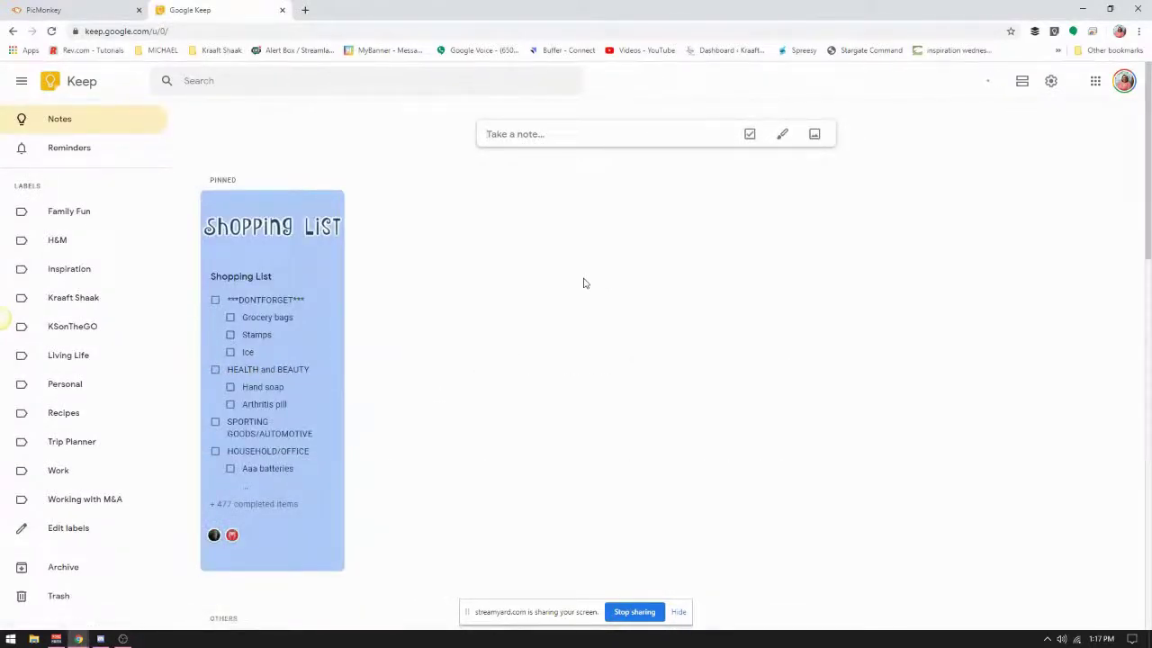
{"action": "scroll", "coordinate": [583, 283], "scroll_direction": "down", "scroll_amount": 1}
{"action": "scroll", "coordinate": [583, 283], "scroll_direction": "up", "scroll_amount": 1}
{"action": "scroll", "coordinate": [576, 288], "scroll_direction": "down", "scroll_amount": 2}
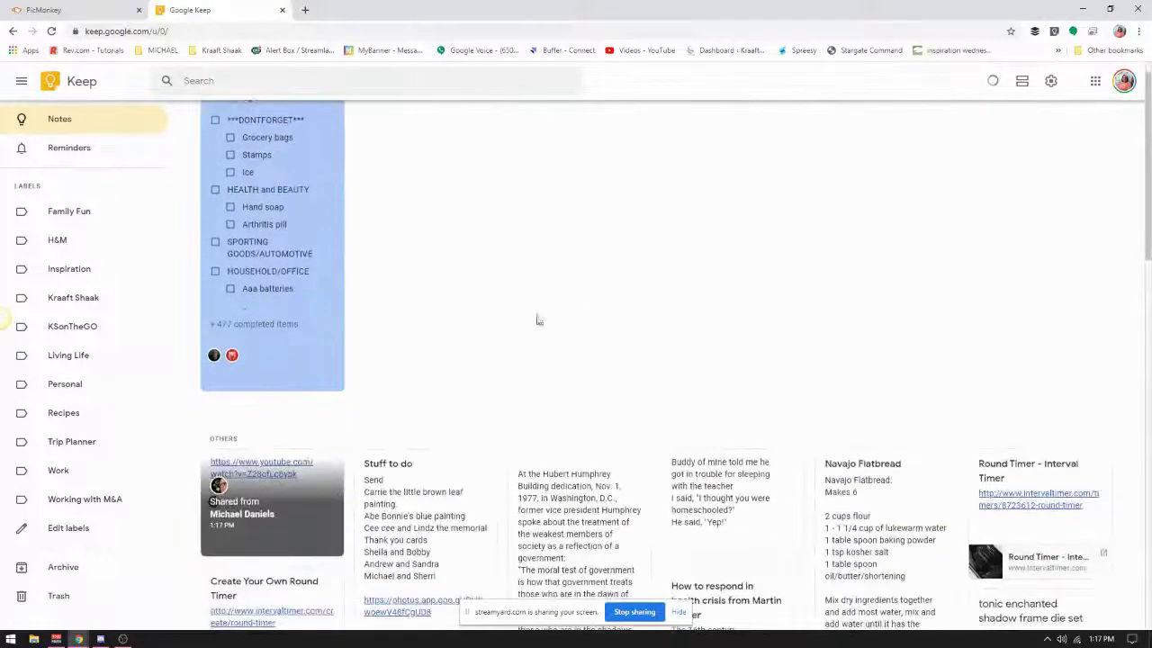
{"action": "left_click", "coordinate": [295, 504]}
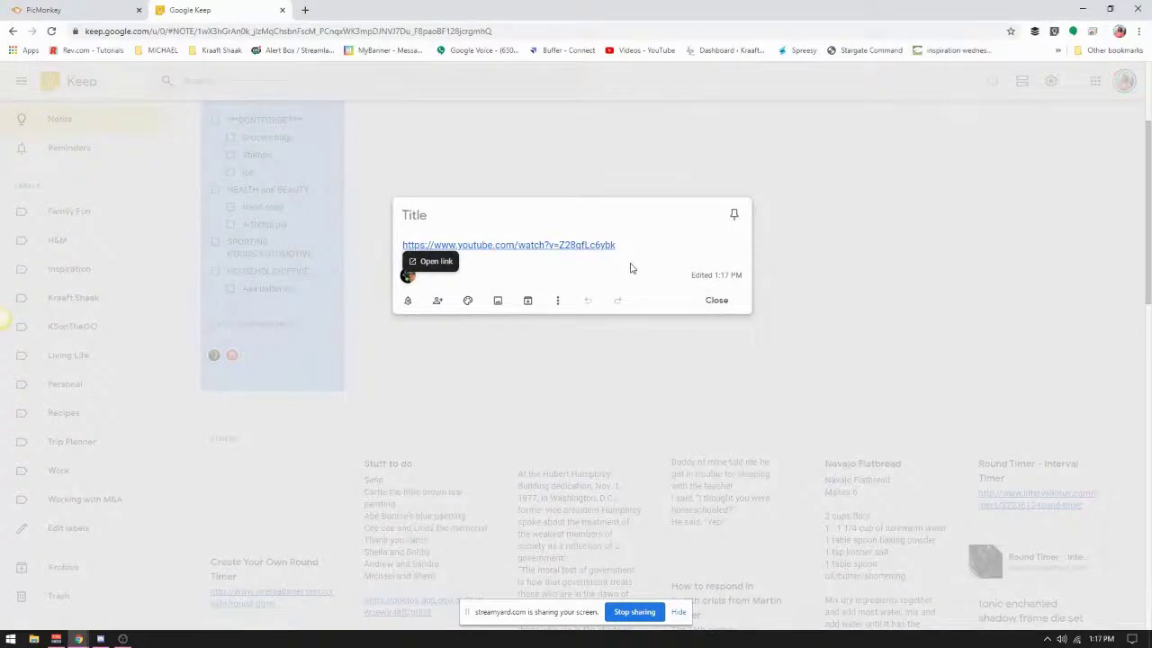
{"action": "left_click", "coordinate": [567, 244]}
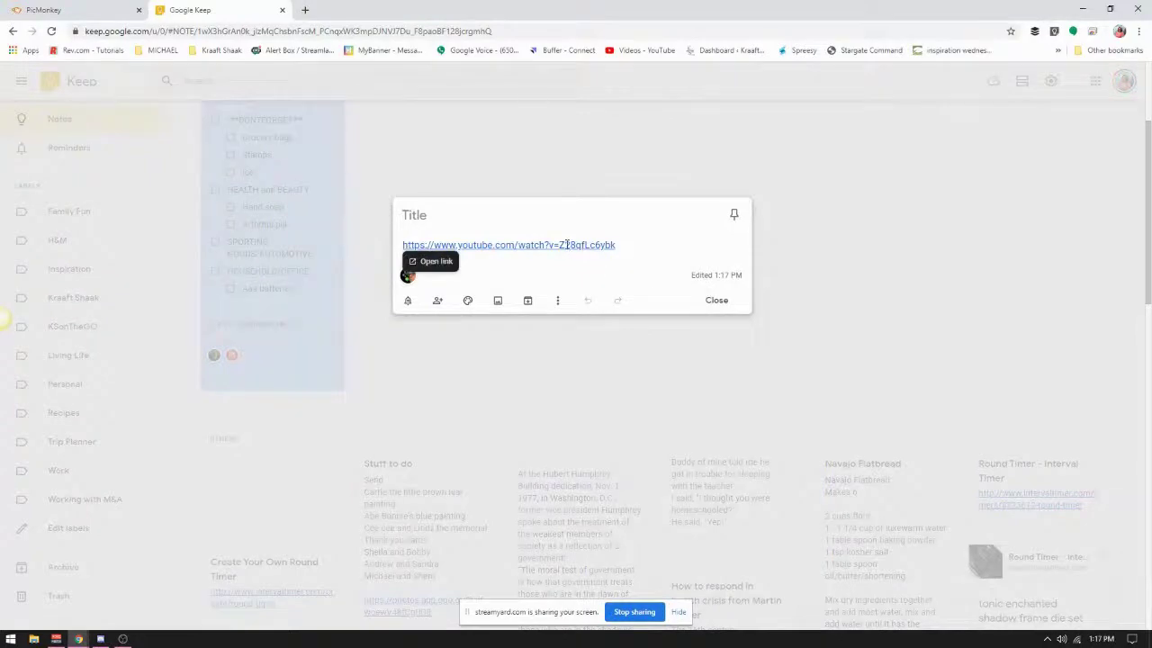
{"action": "left_click", "coordinate": [433, 262]}
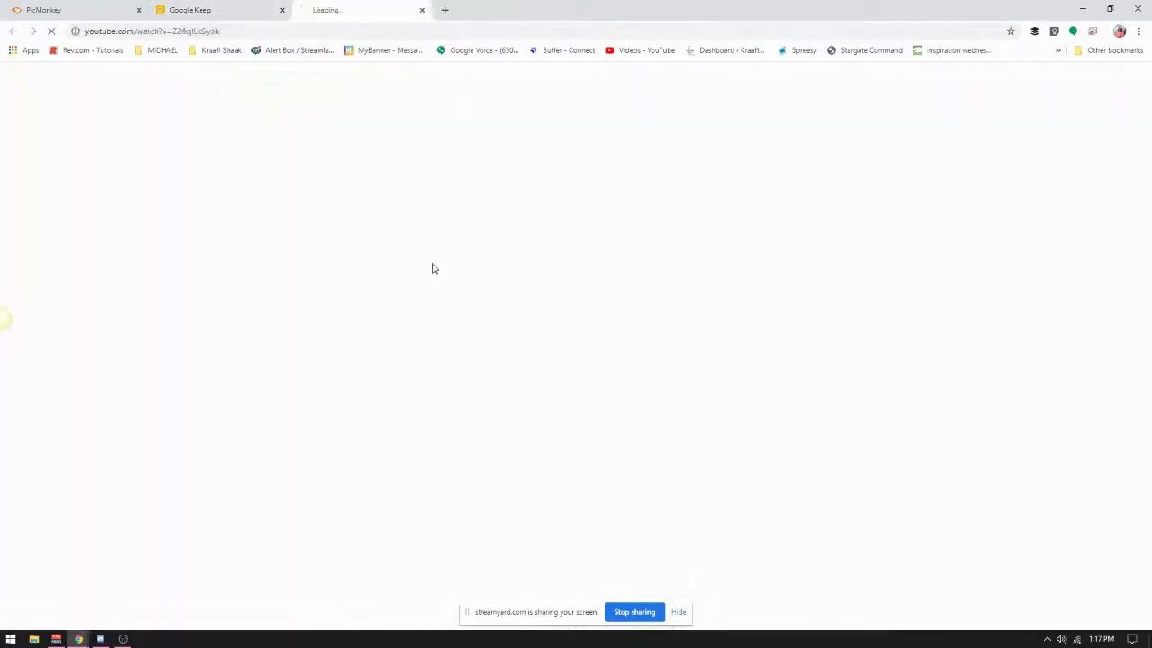